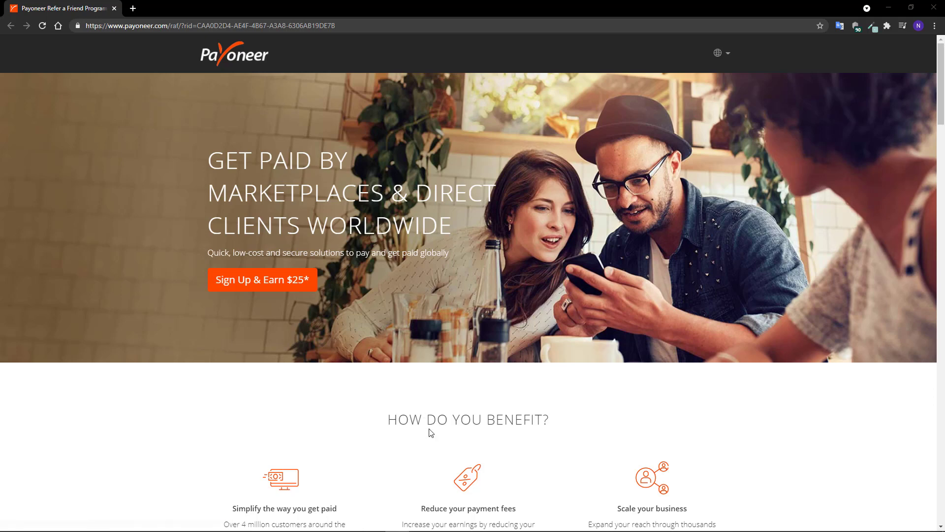
Start the sign-up and choose Affiliate or Digital Marketer, looking to get paid by publishers, networks and platforms.
{"action": "left_click", "coordinate": [291, 282]}
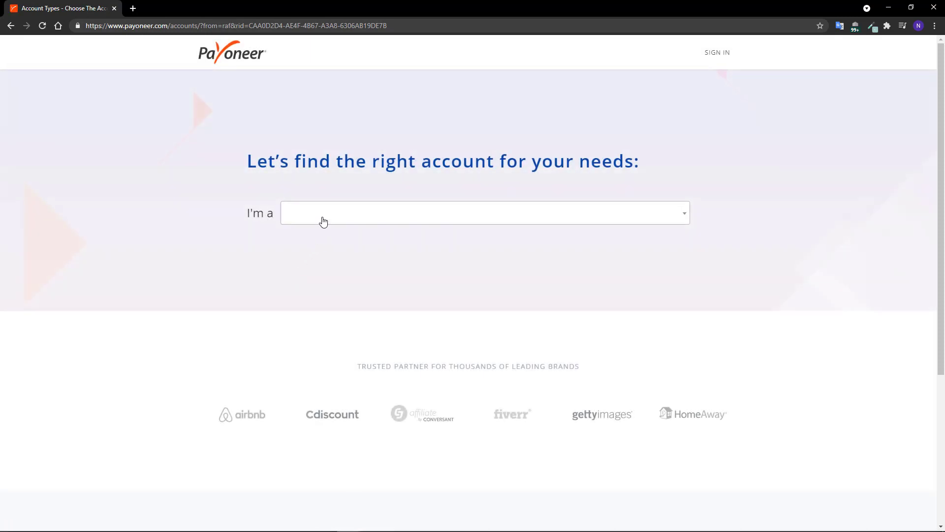
{"action": "left_click", "coordinate": [321, 218]}
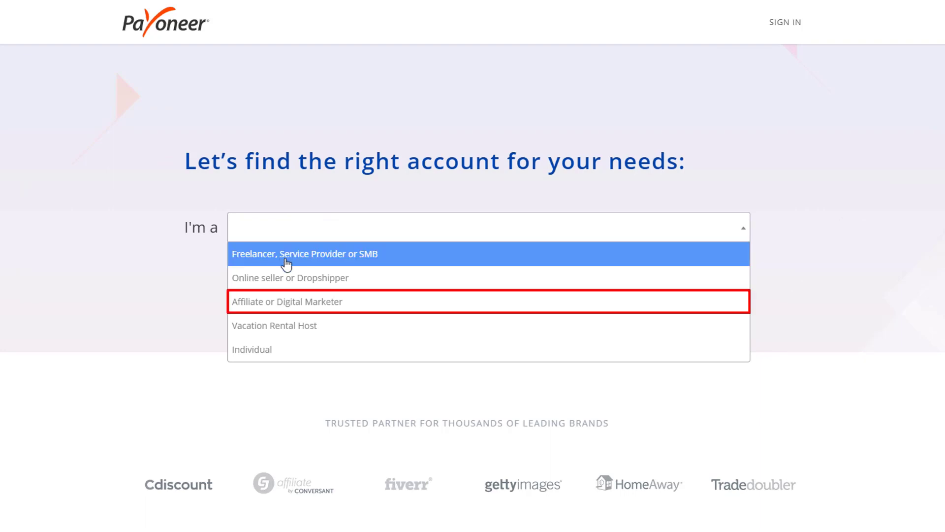
{"action": "left_click", "coordinate": [286, 301]}
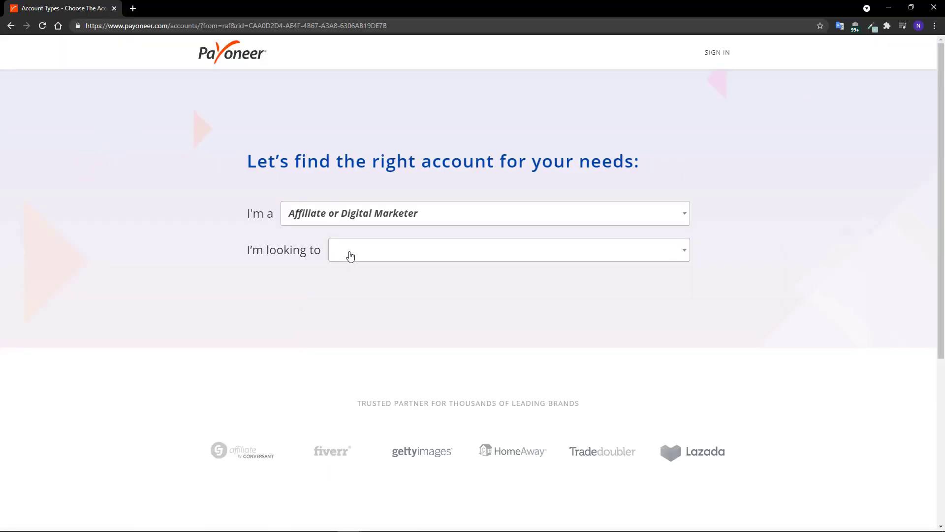
{"action": "left_click", "coordinate": [350, 255]}
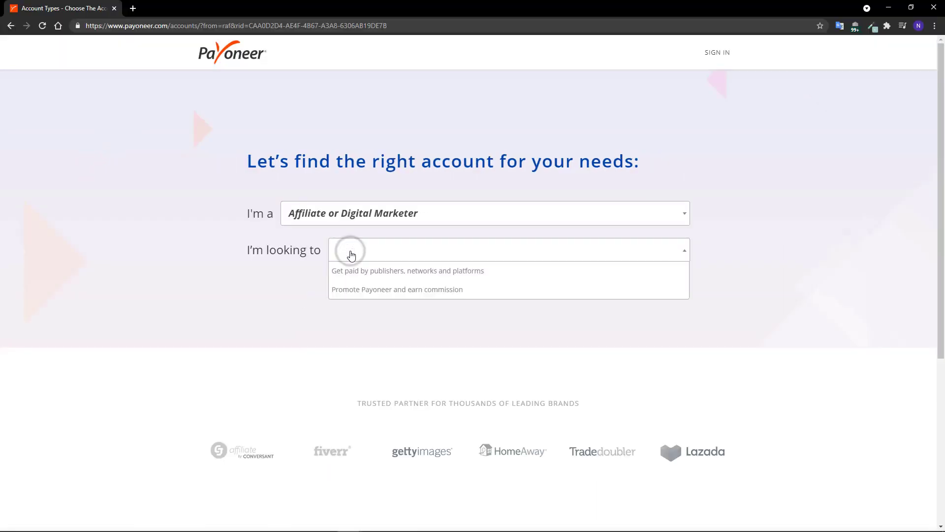
{"action": "left_click", "coordinate": [380, 275]}
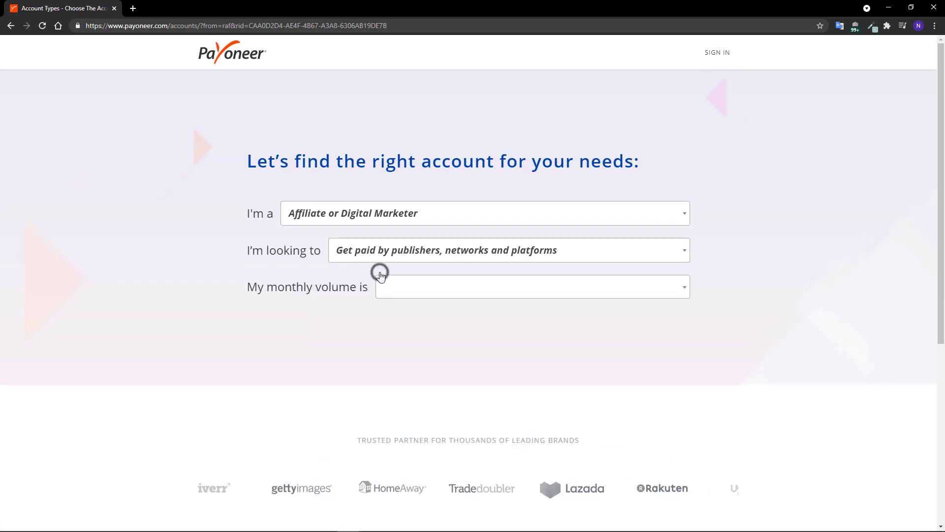
Set the monthly volume to Less than $10,000 and register for the affiliate marketer account.
{"action": "left_click", "coordinate": [383, 287]}
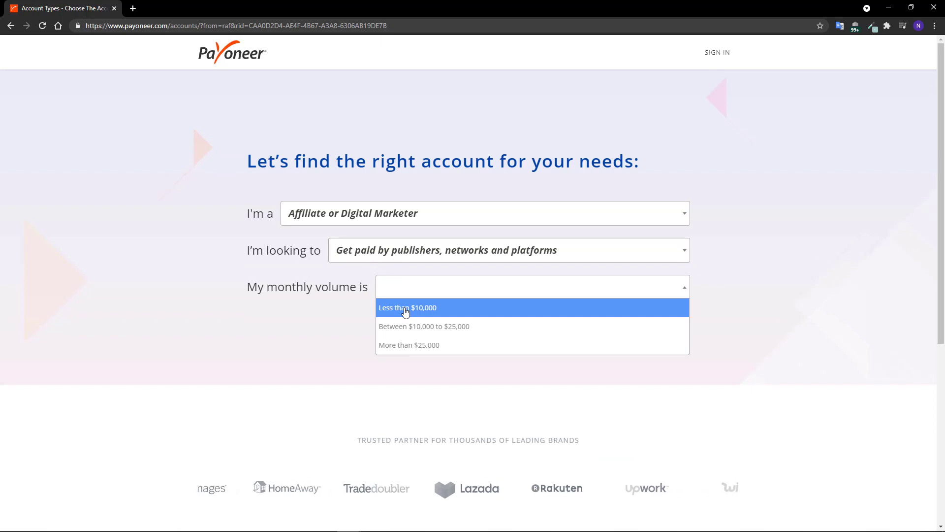
{"action": "left_click", "coordinate": [405, 308]}
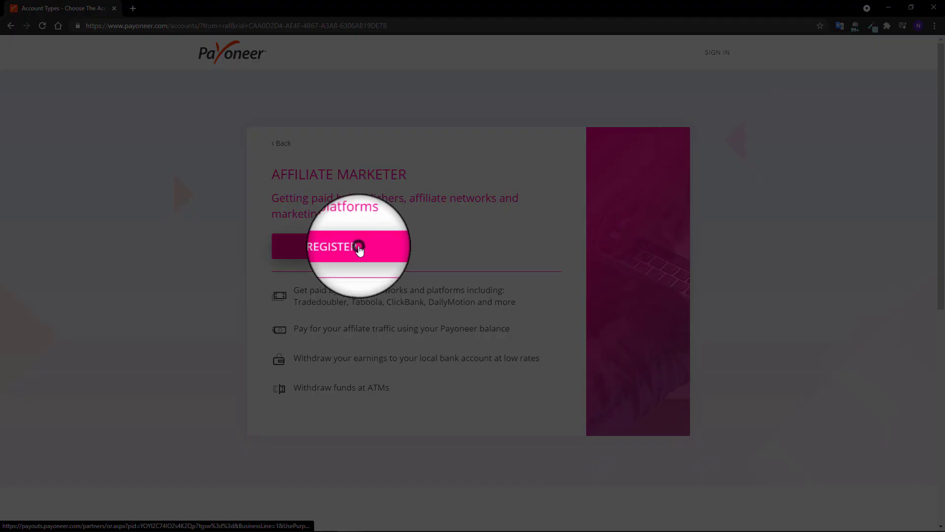
{"action": "left_click", "coordinate": [359, 247]}
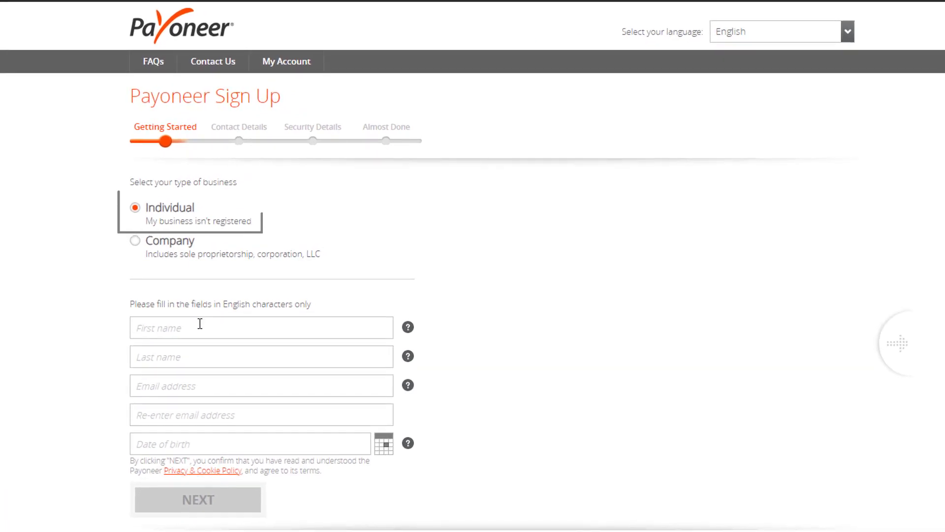
Enter the applicant's first name and last name as an individual business type.
{"action": "left_click", "coordinate": [200, 324]}
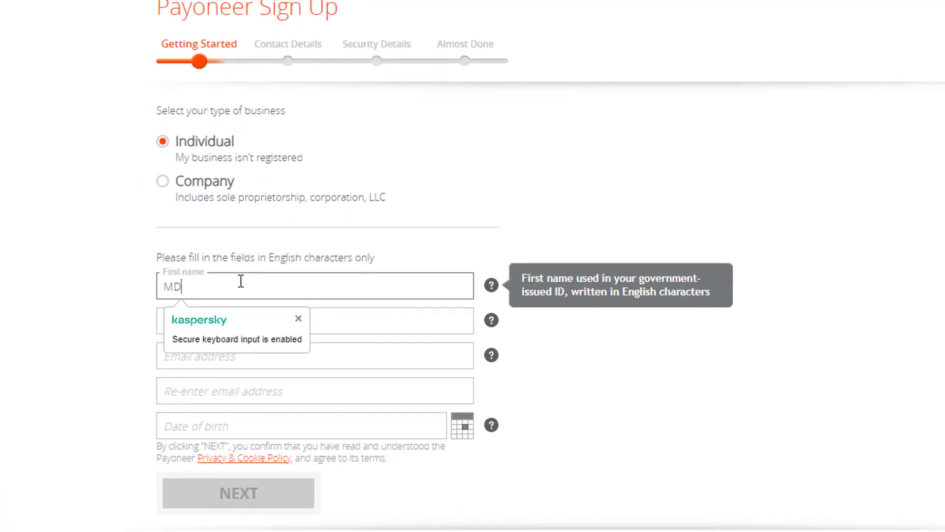
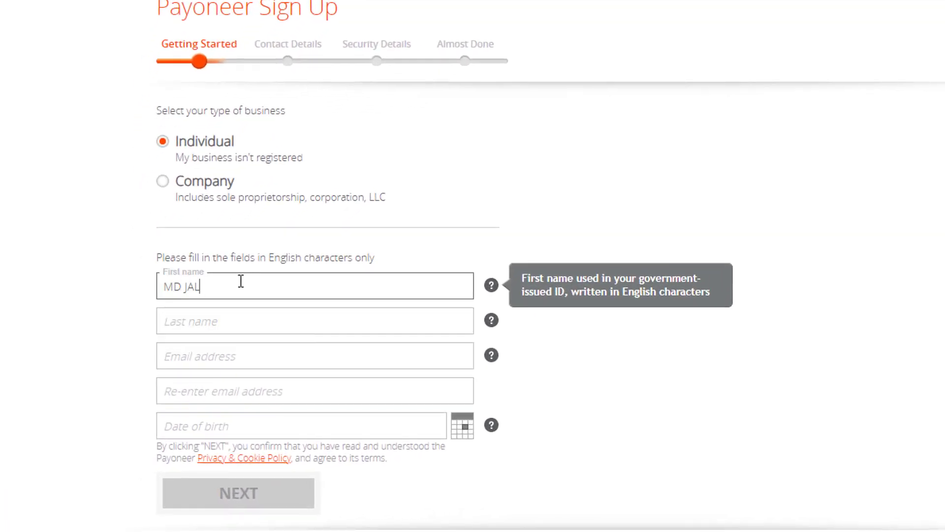
{"action": "left_click", "coordinate": [214, 315]}
{"action": "type", "text": "NABI"}
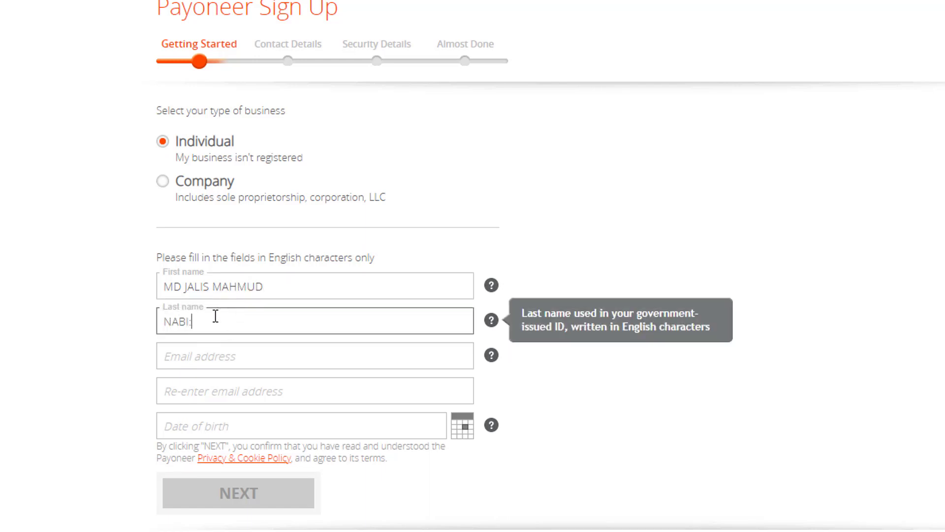
{"action": "type", "text": "L"}
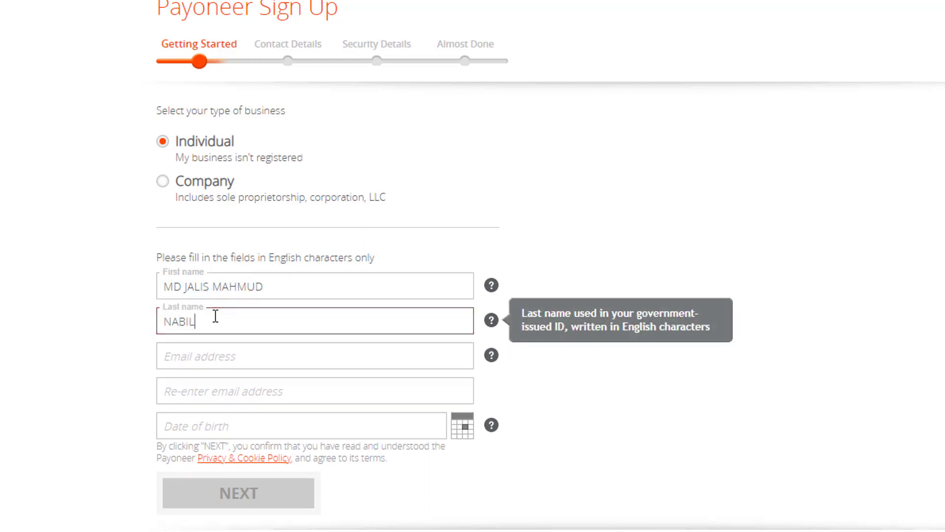
{"action": "left_click", "coordinate": [193, 348]}
{"action": "left_click", "coordinate": [183, 285]}
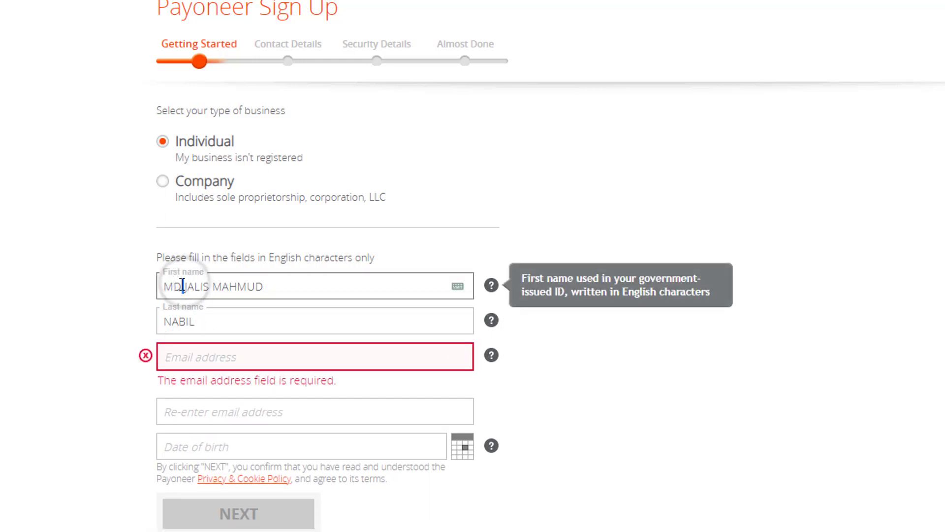
{"action": "type", "text": "."}
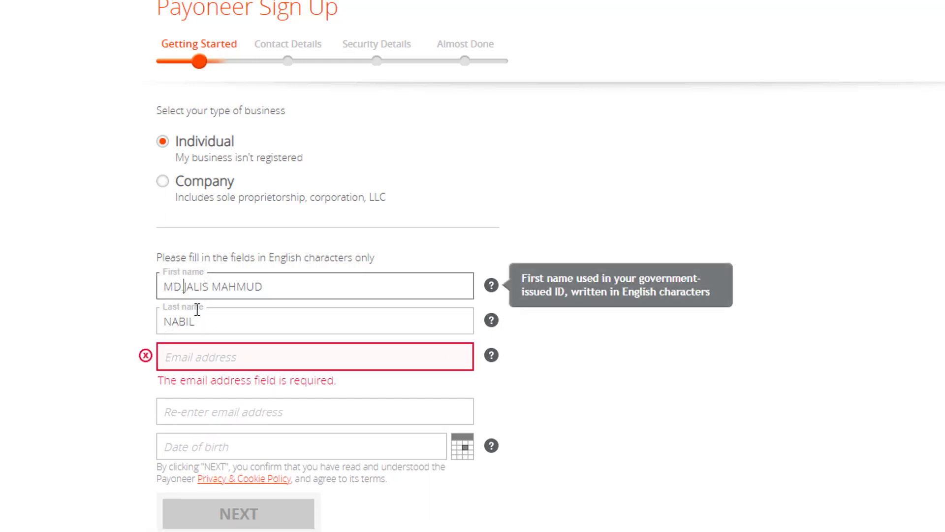
{"action": "left_click", "coordinate": [192, 358]}
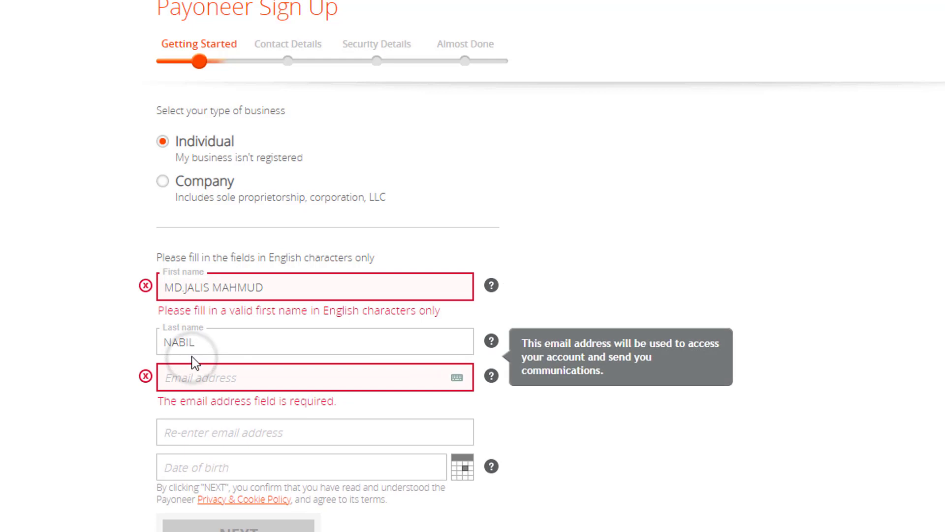
{"action": "double_click", "coordinate": [184, 283]}
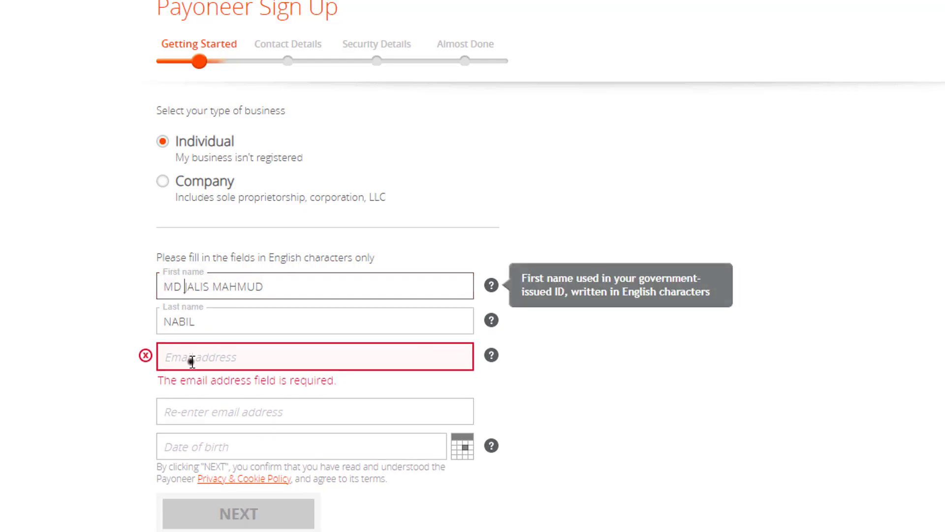
Fill in the applicant's e-mail address in both the email and re-enter email fields.
{"action": "left_click", "coordinate": [192, 361]}
{"action": "left_click", "coordinate": [192, 361]}
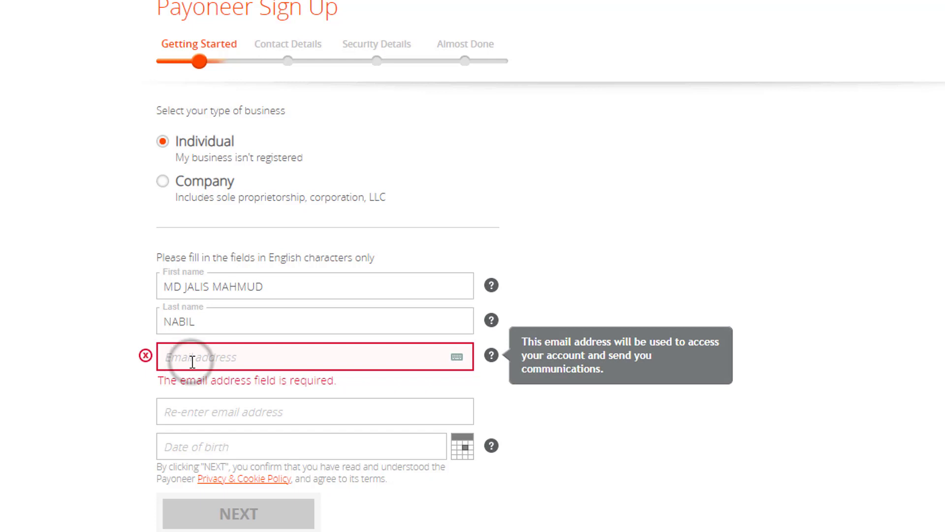
{"action": "type", "text": "......"}
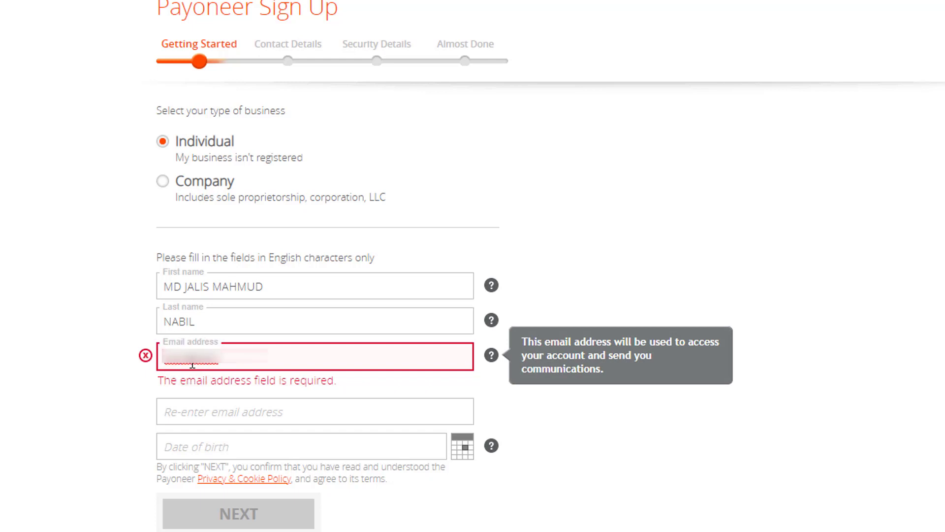
{"action": "type", "text": ".com"}
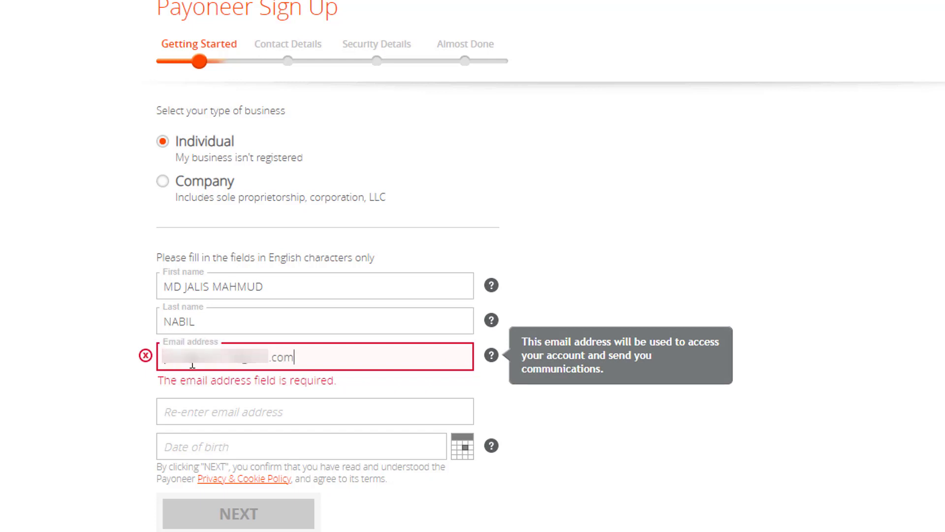
{"action": "left_click", "coordinate": [131, 424]}
{"action": "left_click", "coordinate": [186, 389]}
{"action": "type", "text": ".......com"}
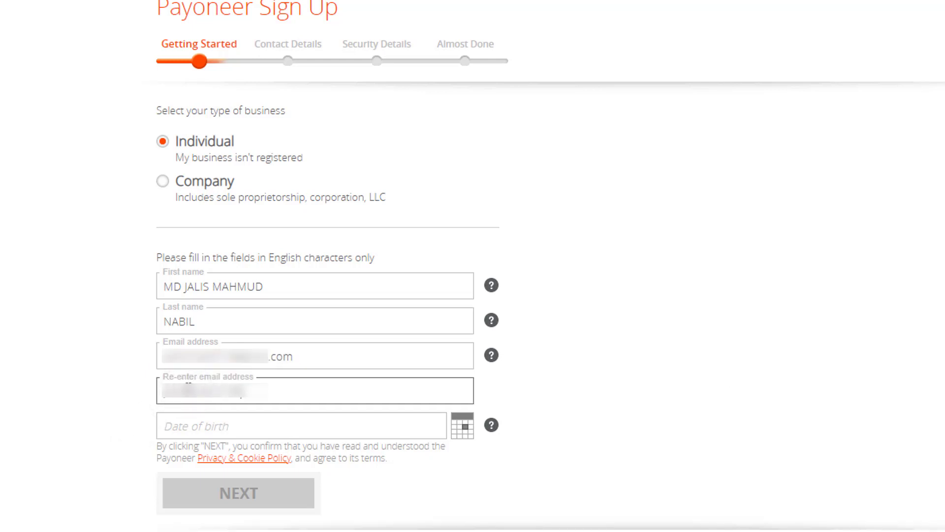
Pick the applicant's date of birth from the calendar and continue to contact details.
{"action": "left_click", "coordinate": [213, 431]}
{"action": "left_click", "coordinate": [297, 387]}
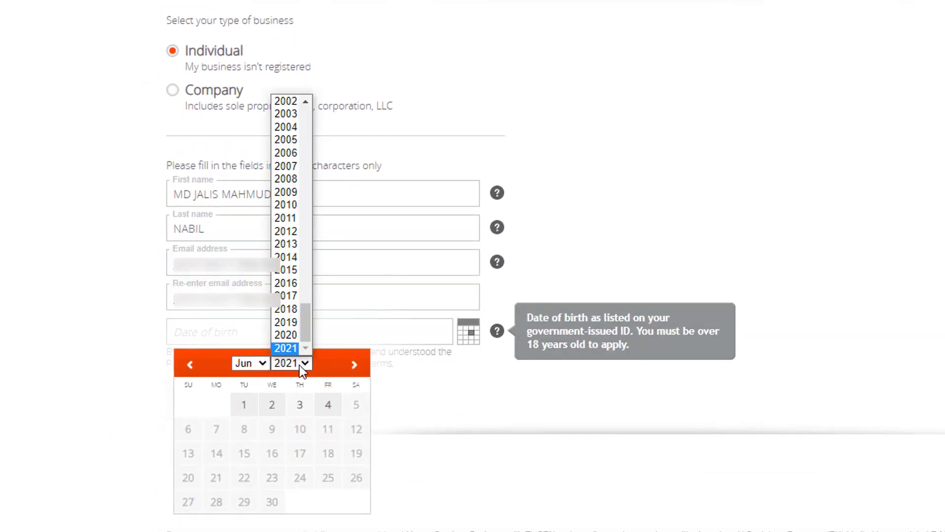
{"action": "left_click", "coordinate": [287, 139]}
{"action": "left_click", "coordinate": [251, 385]}
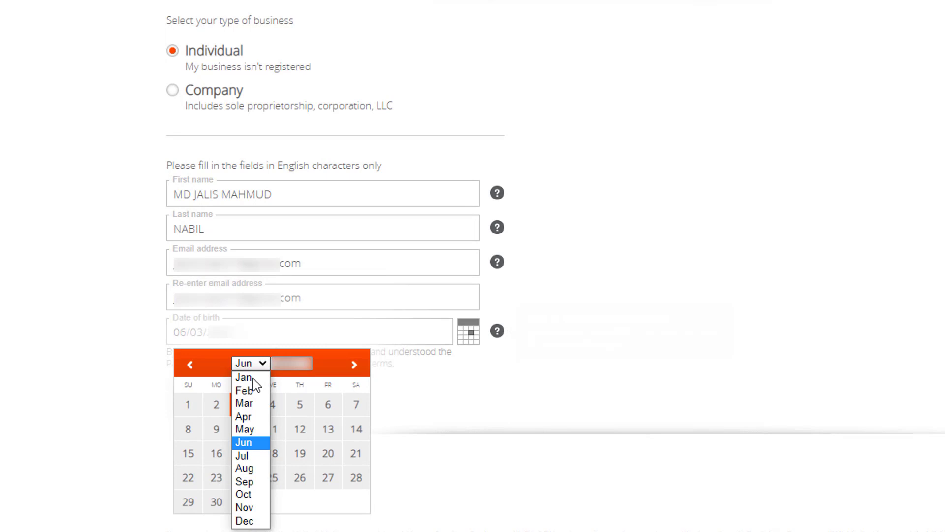
{"action": "left_click", "coordinate": [251, 404]}
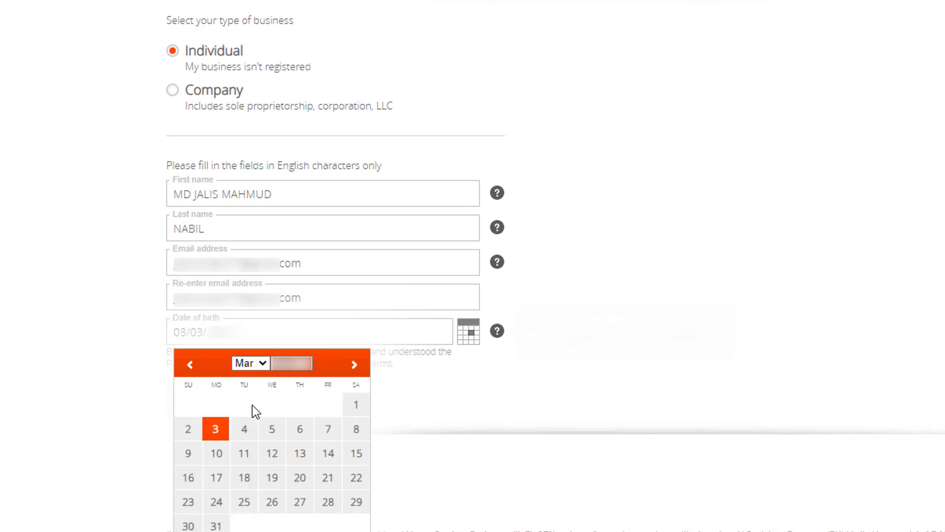
{"action": "left_click", "coordinate": [355, 404]}
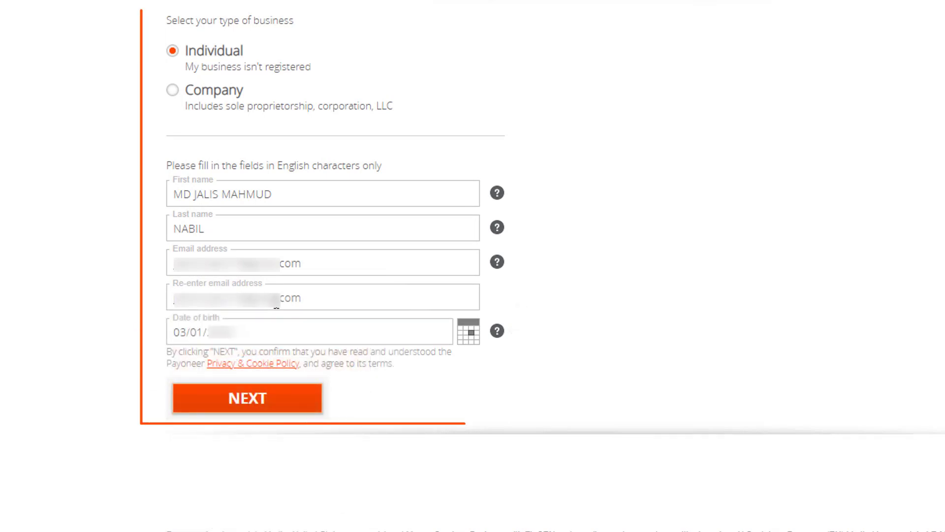
{"action": "left_click", "coordinate": [252, 395]}
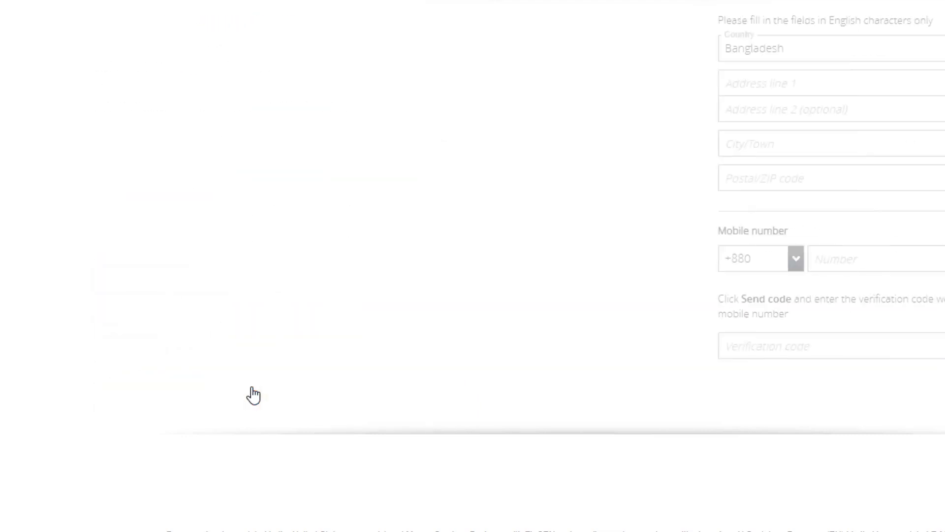
Fill in the applicant's residential address, city and postal code.
{"action": "left_click", "coordinate": [178, 217]}
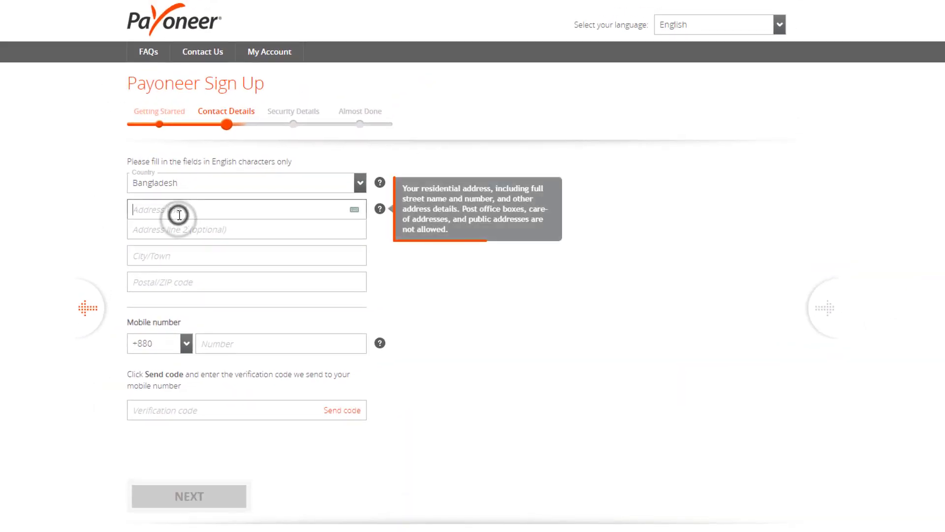
{"action": "type", "text": "House"}
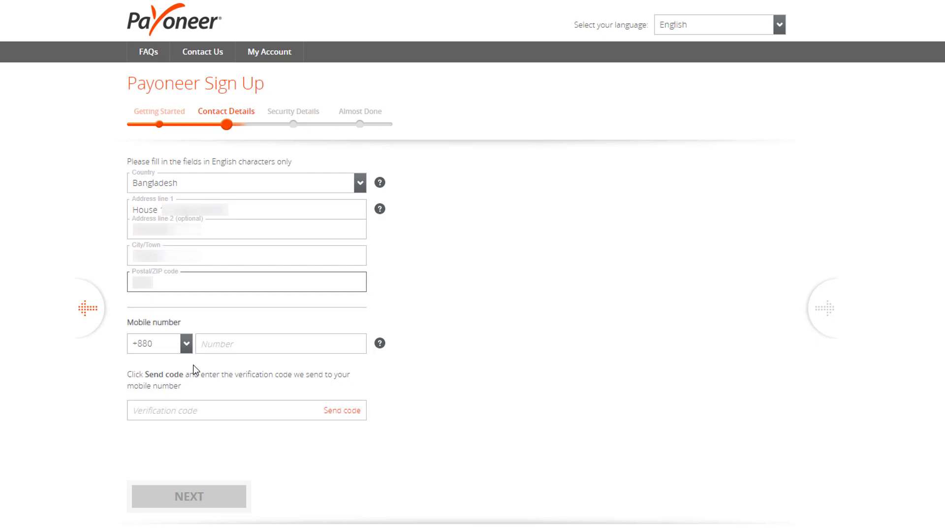
Enter the applicant's mobile number with the +880 country code.
{"action": "left_click", "coordinate": [207, 347]}
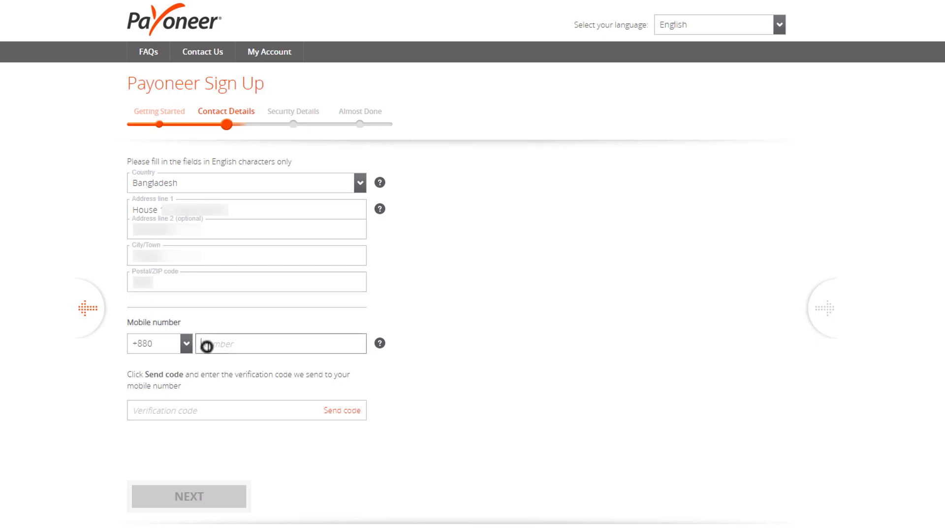
{"action": "type", "text": "184??"}
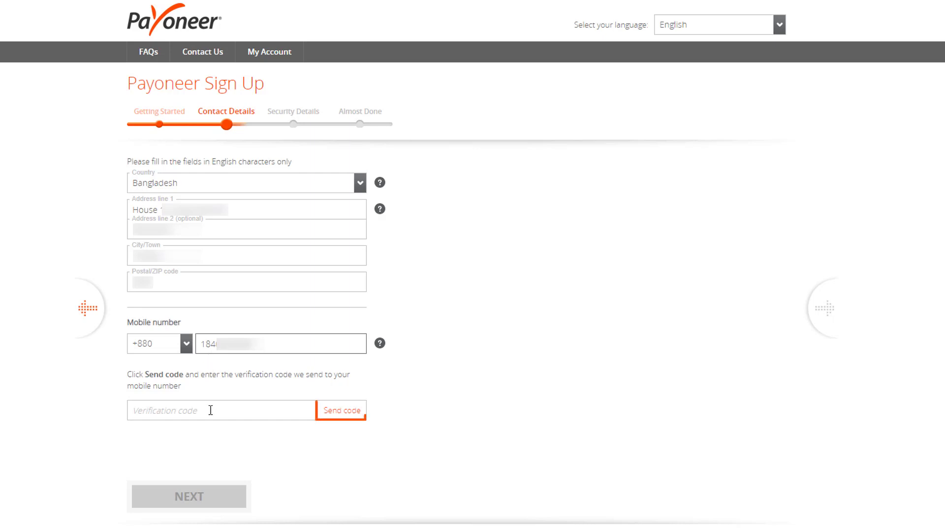
Request the SMS verification code, fill in the verification code, and continue to security details.
{"action": "left_click", "coordinate": [339, 413]}
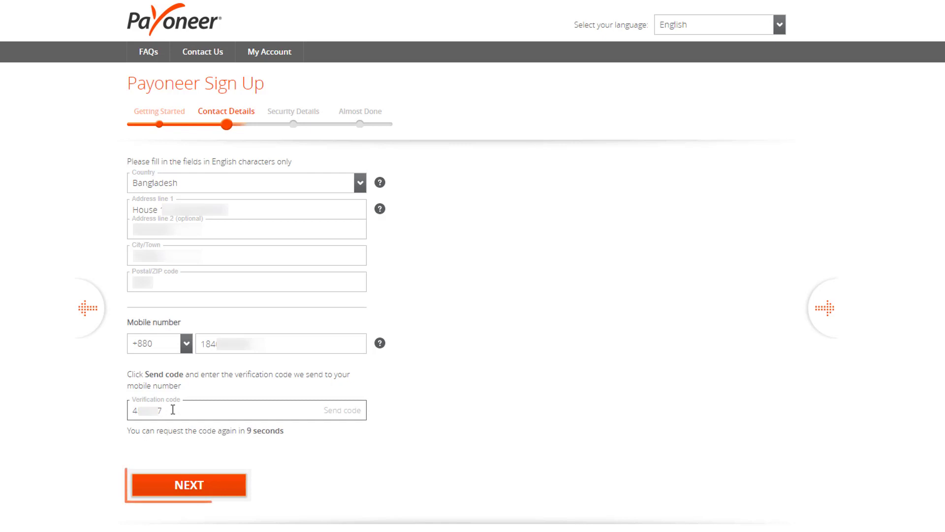
{"action": "left_click", "coordinate": [211, 488]}
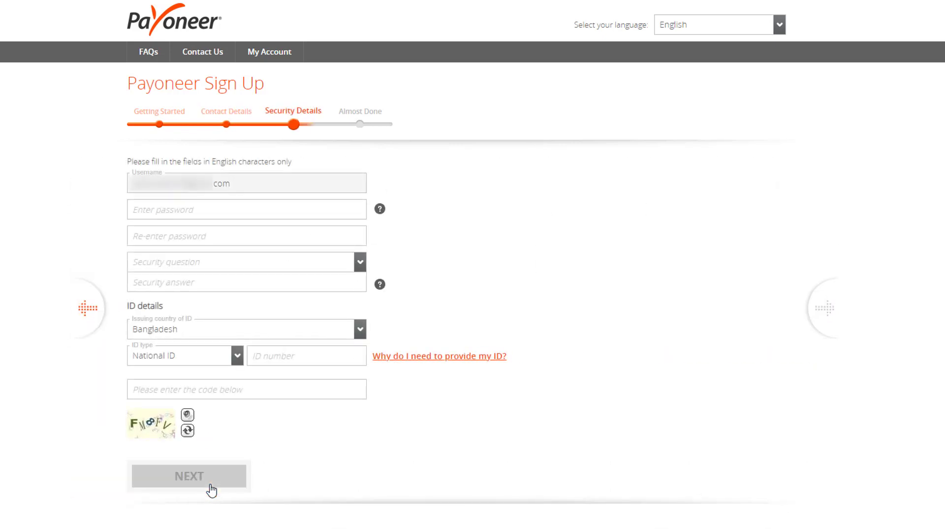
Enter the account password and re-enter it for confirmation.
{"action": "left_click", "coordinate": [162, 205]}
{"action": "type", "text": "••••"}
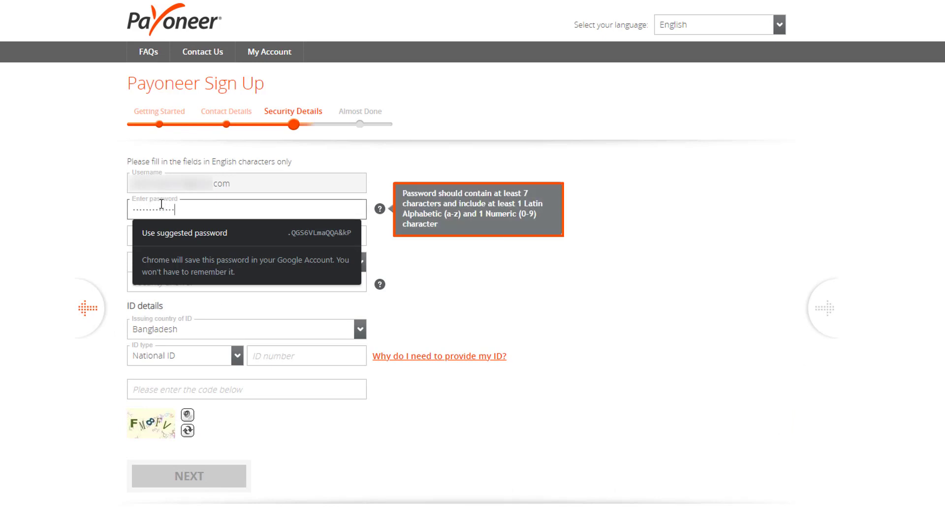
{"action": "left_click", "coordinate": [104, 227]}
{"action": "left_click", "coordinate": [163, 238]}
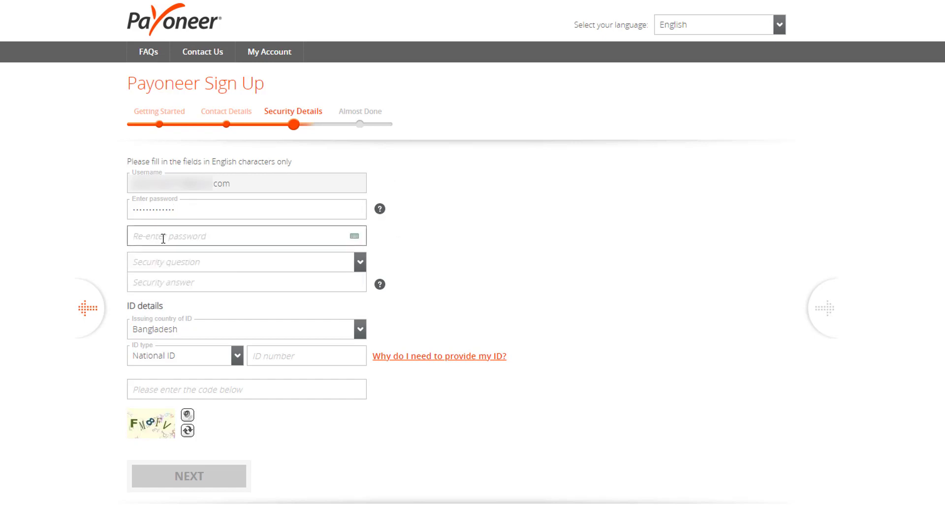
{"action": "type", "text": "•••"}
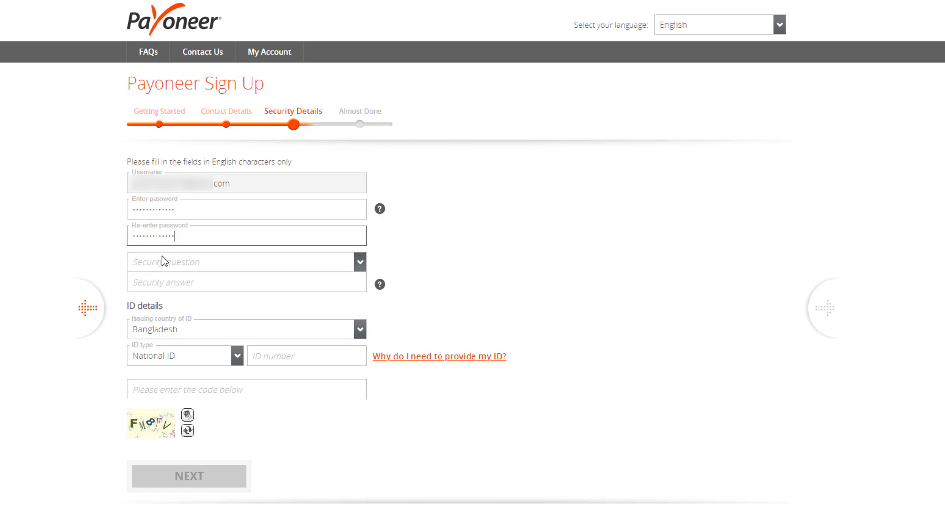
Choose the security question "What was the last name of your first boss?" and fill in its answer.
{"action": "left_click", "coordinate": [162, 257]}
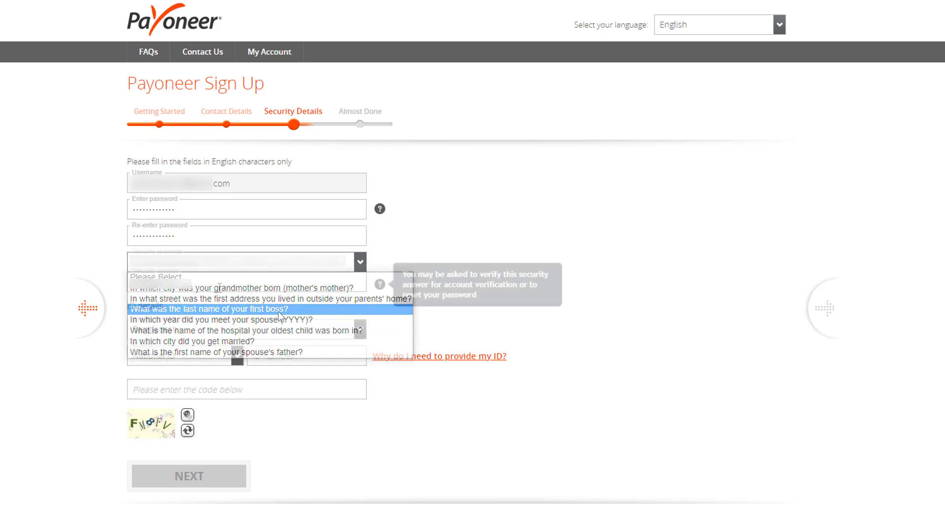
{"action": "left_click", "coordinate": [279, 311]}
{"action": "left_click", "coordinate": [241, 394]}
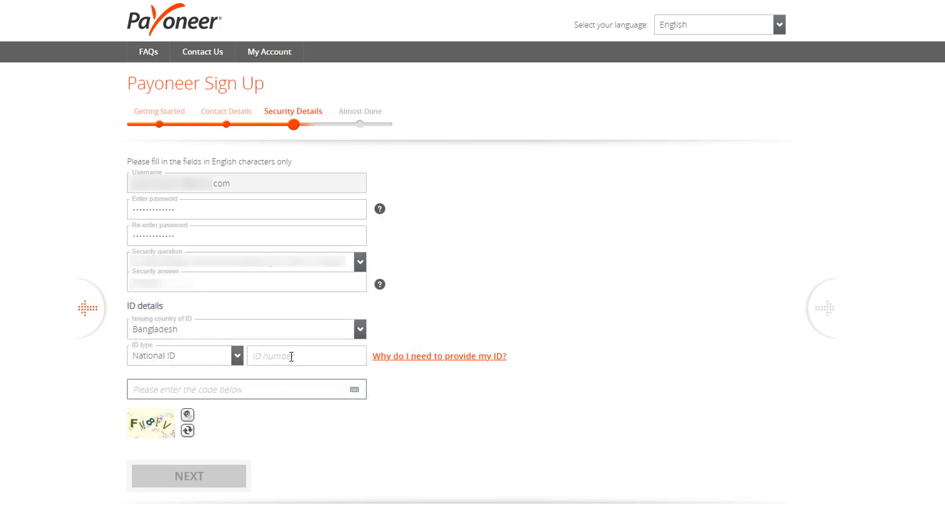
Fill in the National ID number and the image code FM8FV, then continue to the bank details page.
{"action": "left_click", "coordinate": [291, 355]}
{"action": "left_click", "coordinate": [238, 389]}
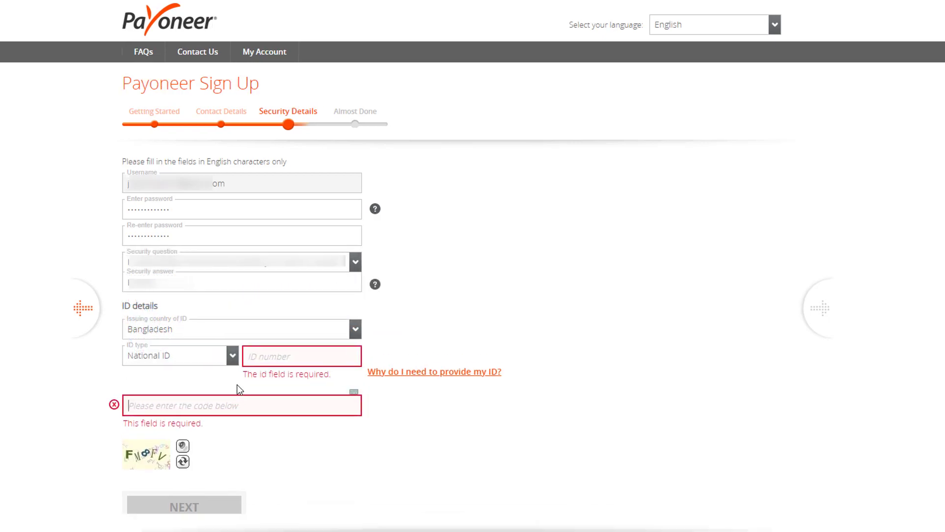
{"action": "type", "text": "FM8"}
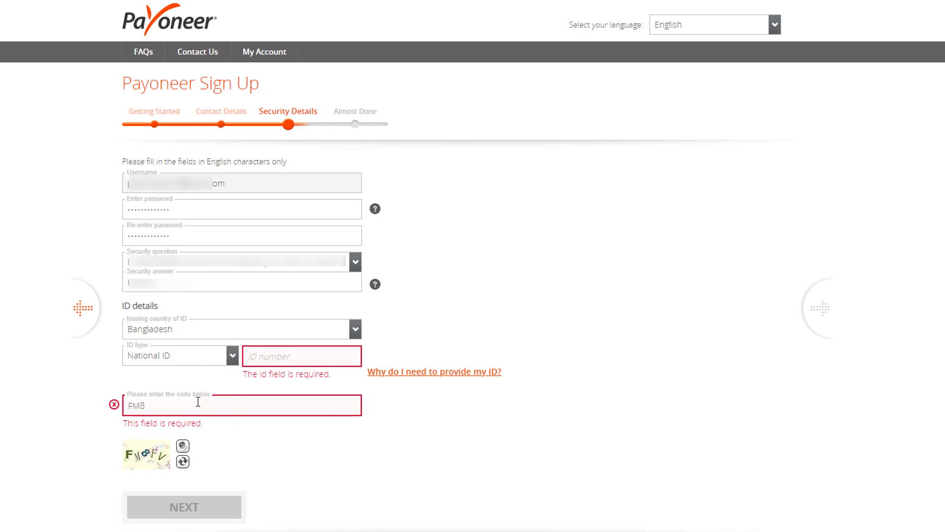
{"action": "type", "text": "FV"}
{"action": "left_click", "coordinate": [275, 365]}
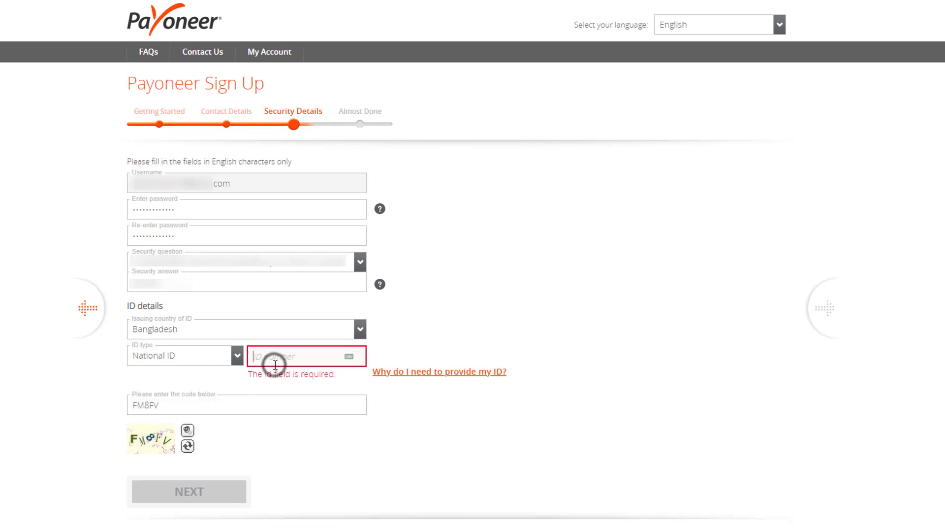
{"action": "type", "text": "6"}
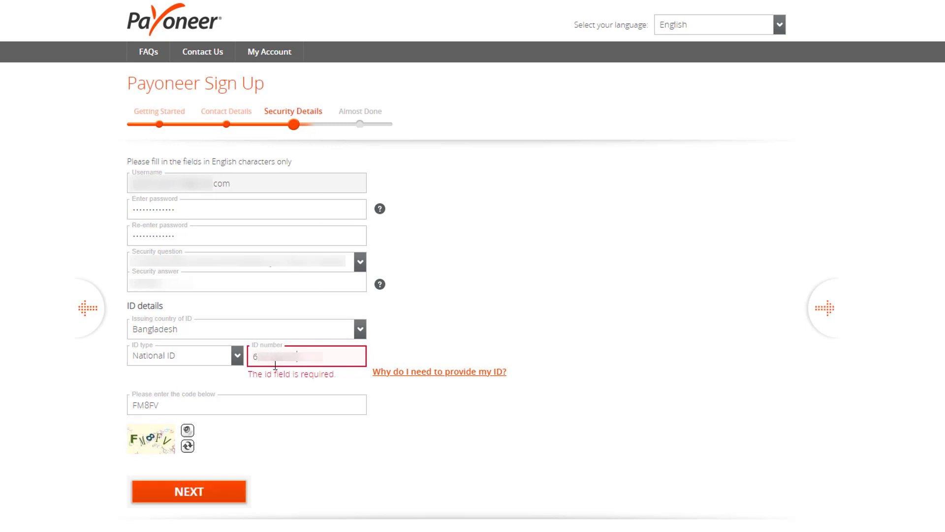
{"action": "left_click", "coordinate": [489, 510]}
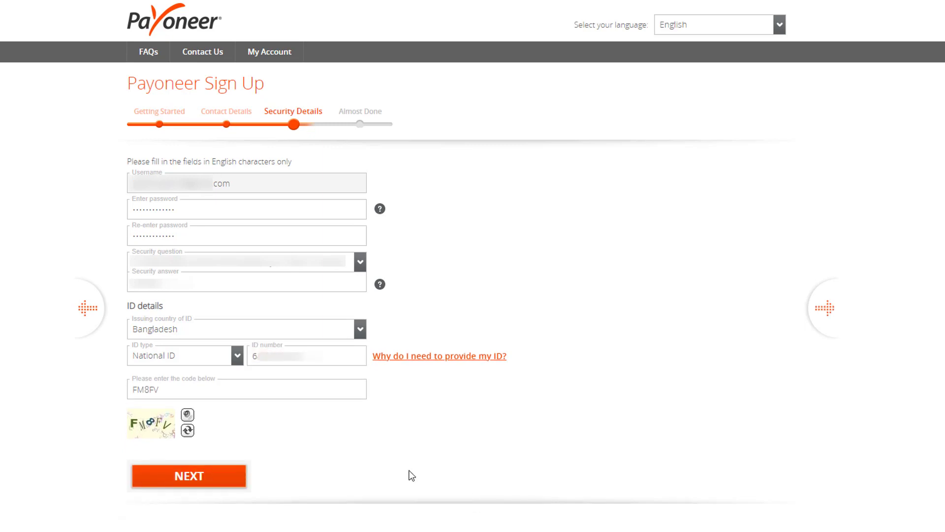
{"action": "left_click", "coordinate": [234, 473]}
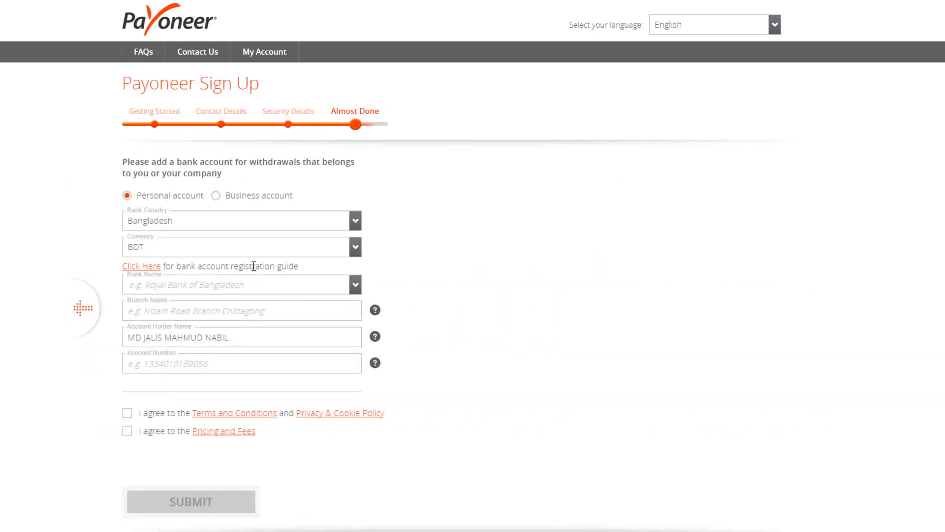
Search the bank list for "Islami B" and choose ISLAMI BANK BANGLADESH LTD as the bank name.
{"action": "left_click", "coordinate": [188, 286]}
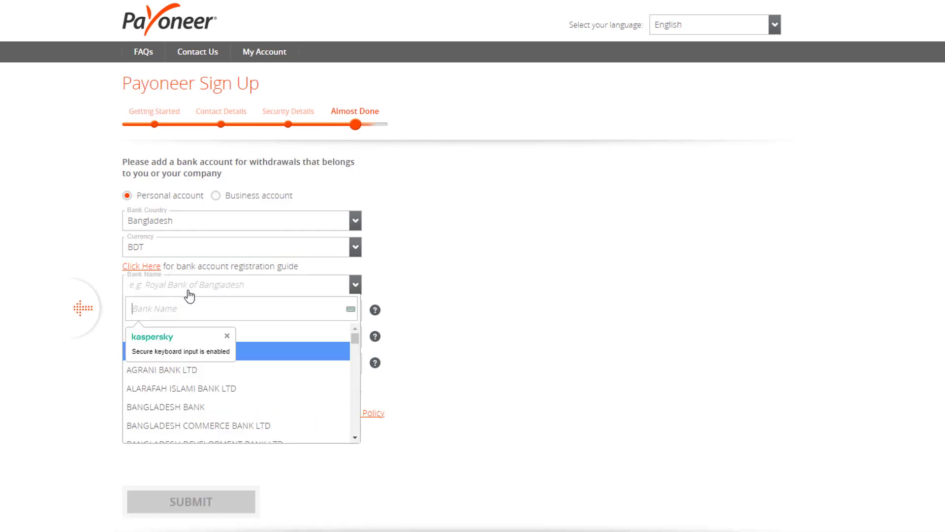
{"action": "type", "text": "Islami"}
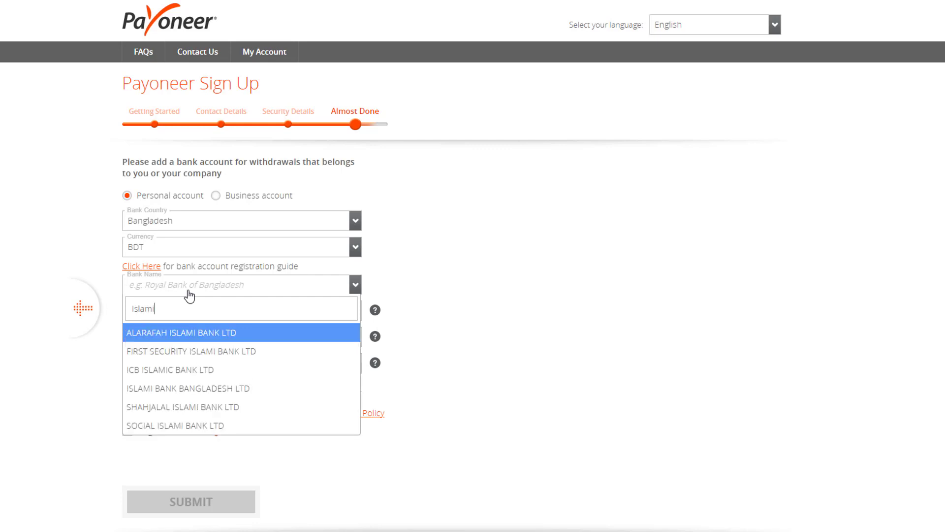
{"action": "type", "text": " Ba"}
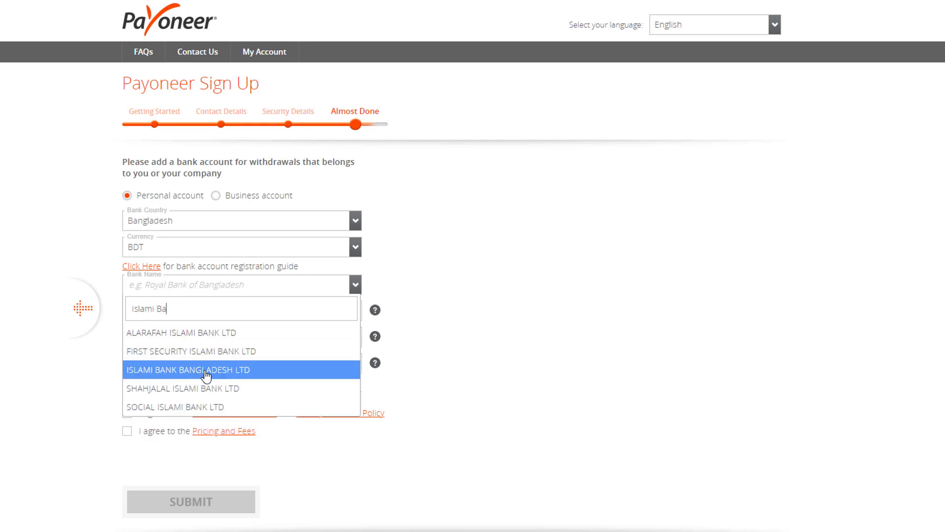
{"action": "left_click", "coordinate": [211, 370]}
Enter the bank branch name and the bank account number.
{"action": "left_click", "coordinate": [186, 305]}
{"action": "type", "text": "???????"}
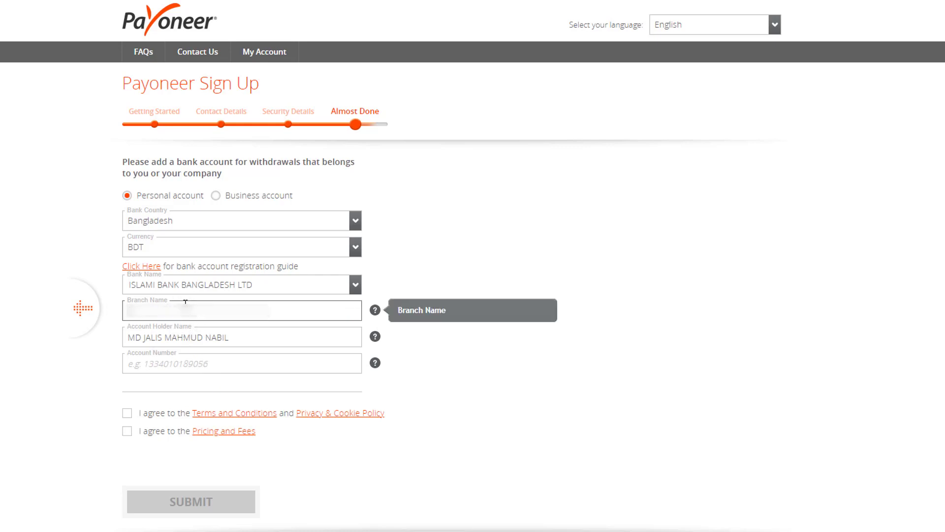
{"action": "left_click", "coordinate": [195, 371]}
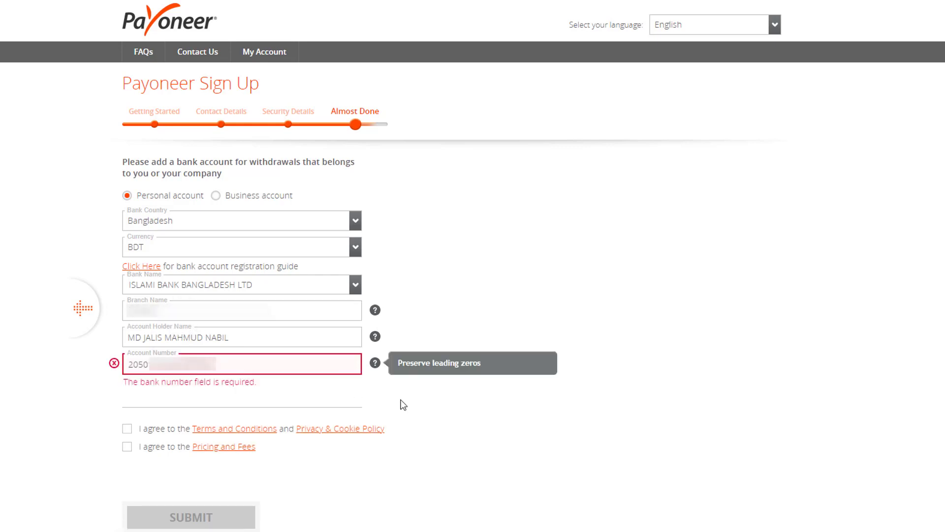
Agree to the Terms and Conditions and to the Pricing and Fees, then submit the sign-up form.
{"action": "left_click", "coordinate": [718, 449]}
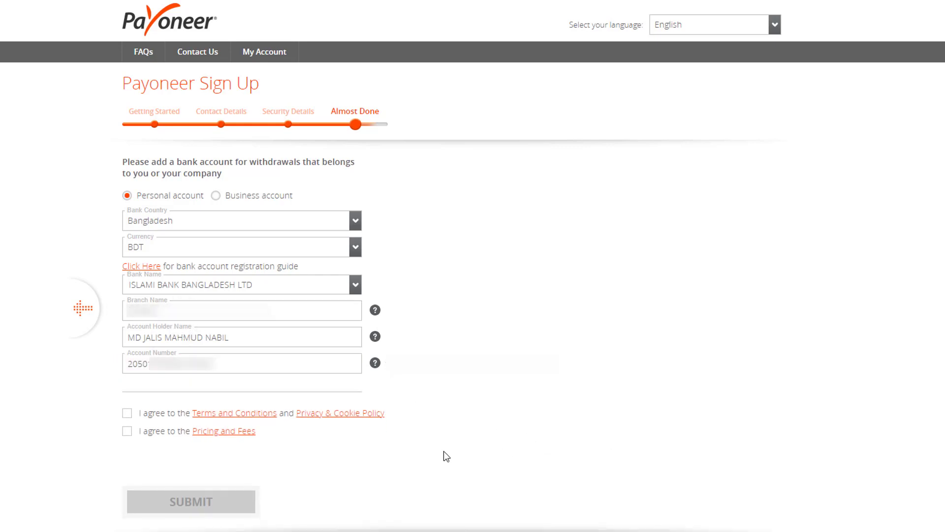
{"action": "left_click", "coordinate": [142, 429]}
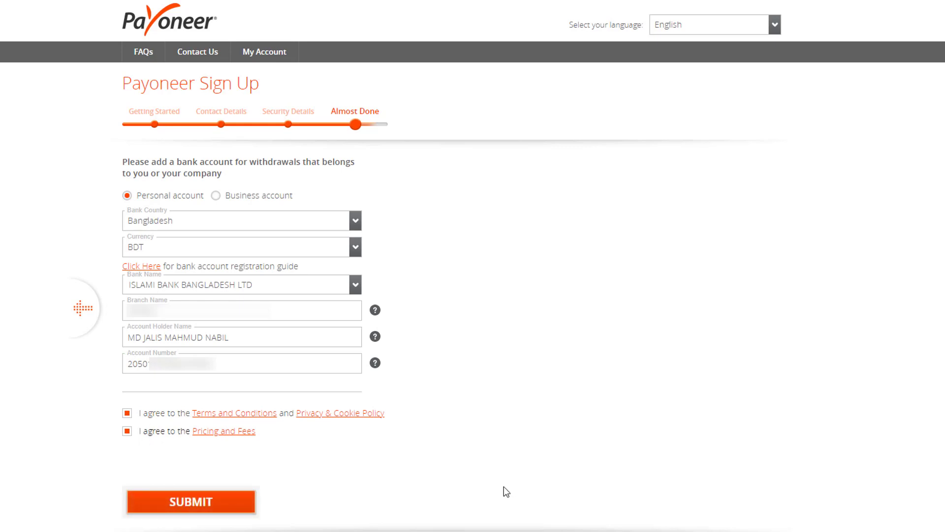
{"action": "left_click", "coordinate": [200, 501]}
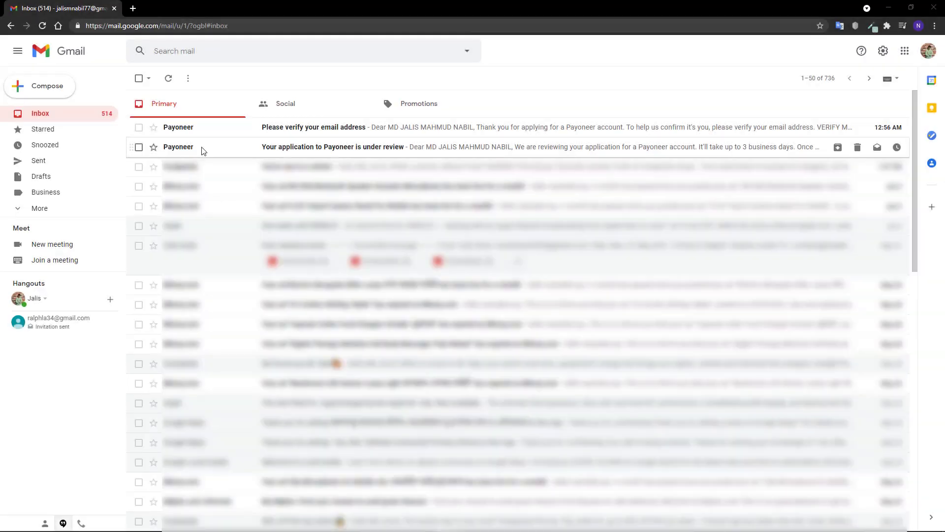
Switch to Gmail, open Payoneer's "Please verify your email address" message, and verify the email.
{"action": "left_click", "coordinate": [202, 148]}
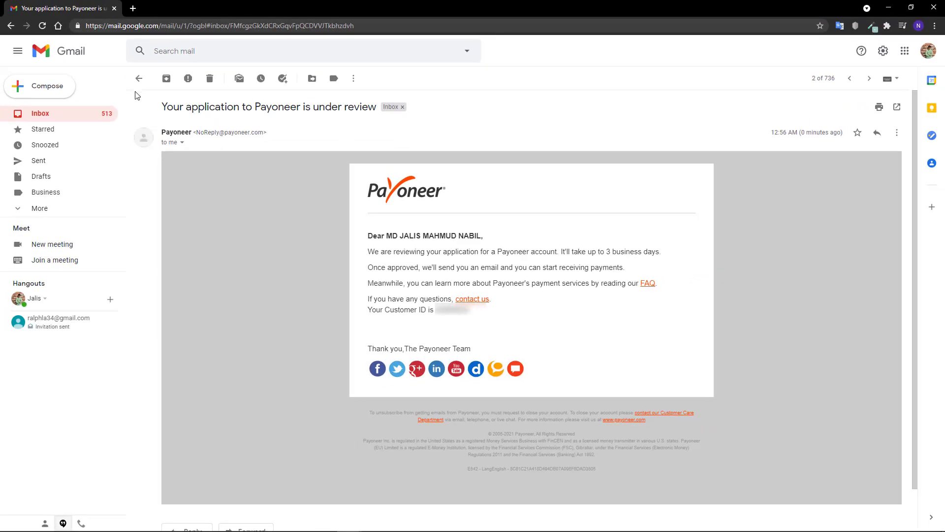
{"action": "left_click", "coordinate": [139, 78]}
{"action": "left_click", "coordinate": [177, 127]}
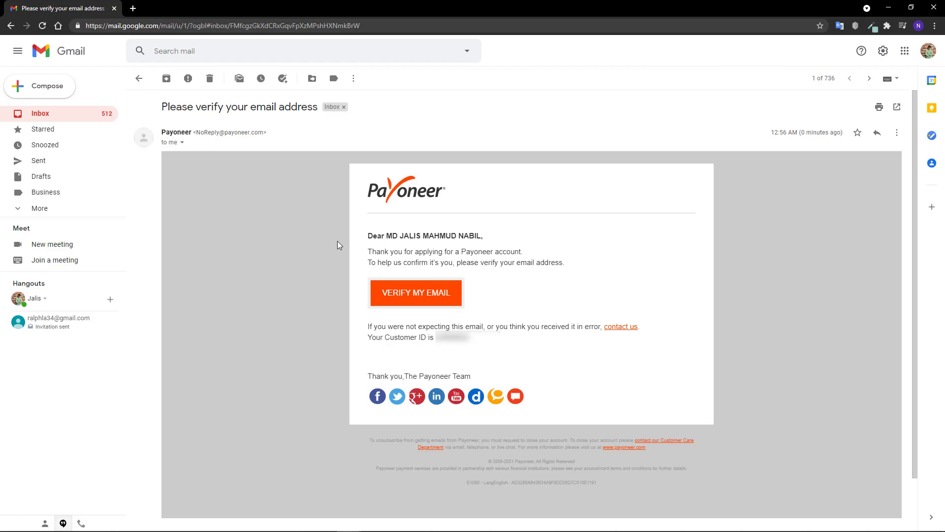
{"action": "left_click", "coordinate": [404, 292]}
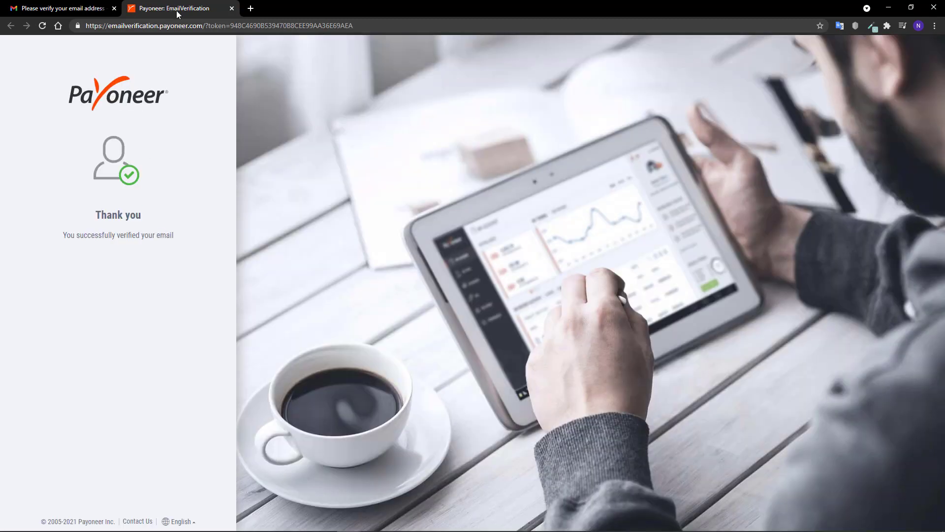
Open the Payoneer sign-in page in a new tab and enter the account email and password.
{"action": "left_click", "coordinate": [246, 10]}
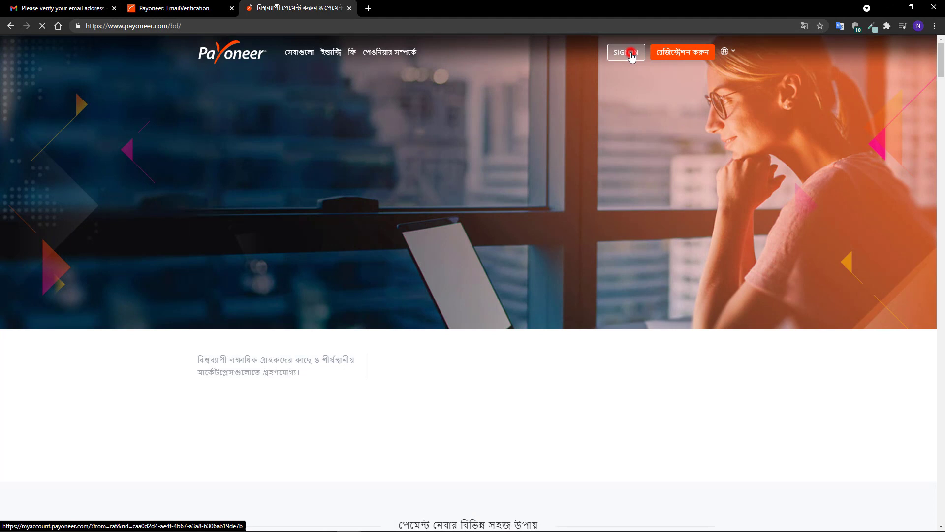
{"action": "left_click", "coordinate": [627, 52]}
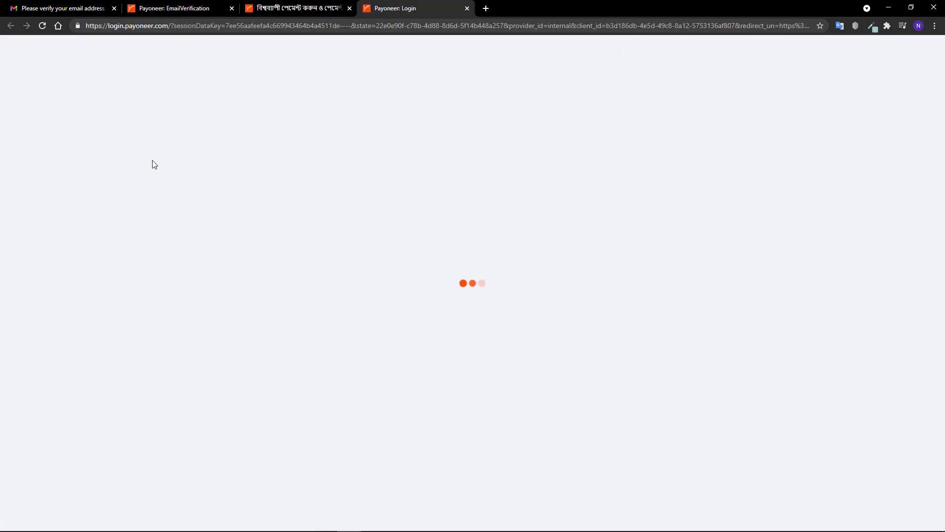
{"action": "left_click", "coordinate": [108, 150]}
{"action": "type", "text": ".com"}
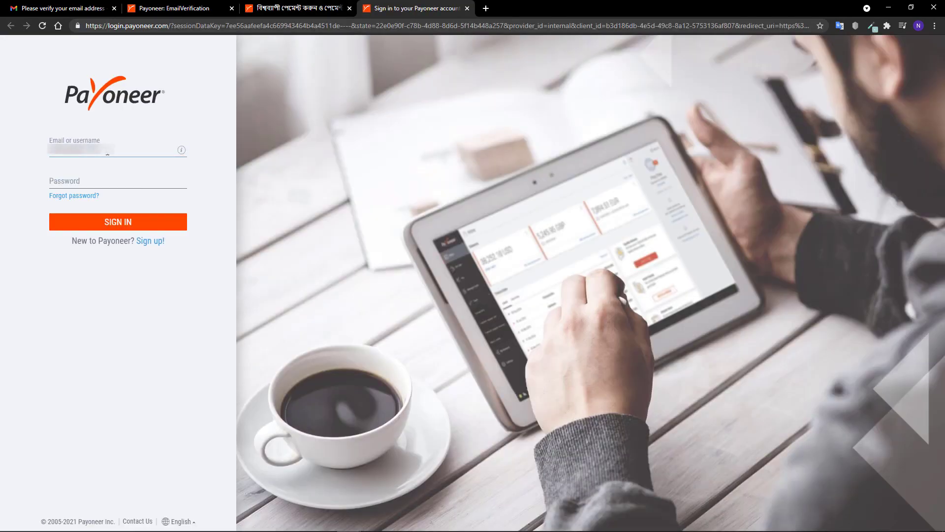
{"action": "left_click", "coordinate": [78, 184]}
{"action": "type", "text": "************"}
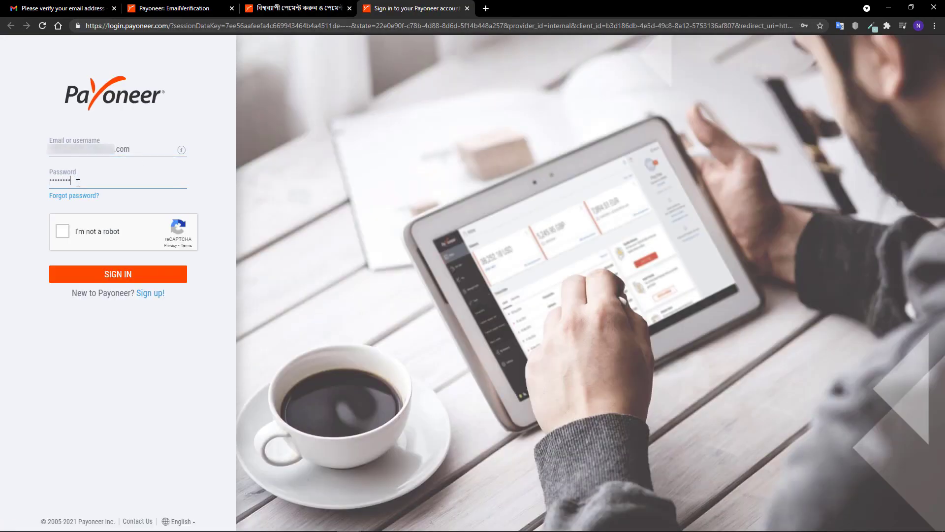
Solve the reCAPTCHA crosswalk challenge, sign in, and save the login in the browser.
{"action": "left_click", "coordinate": [62, 231]}
{"action": "left_click", "coordinate": [101, 193]}
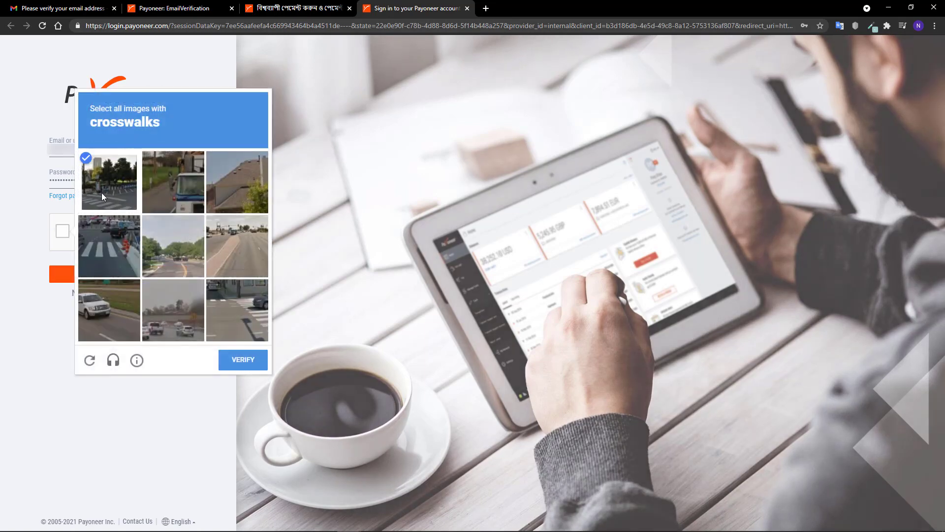
{"action": "left_click", "coordinate": [109, 239]}
{"action": "left_click", "coordinate": [236, 363]}
{"action": "left_click", "coordinate": [238, 303]}
{"action": "left_click", "coordinate": [236, 365]}
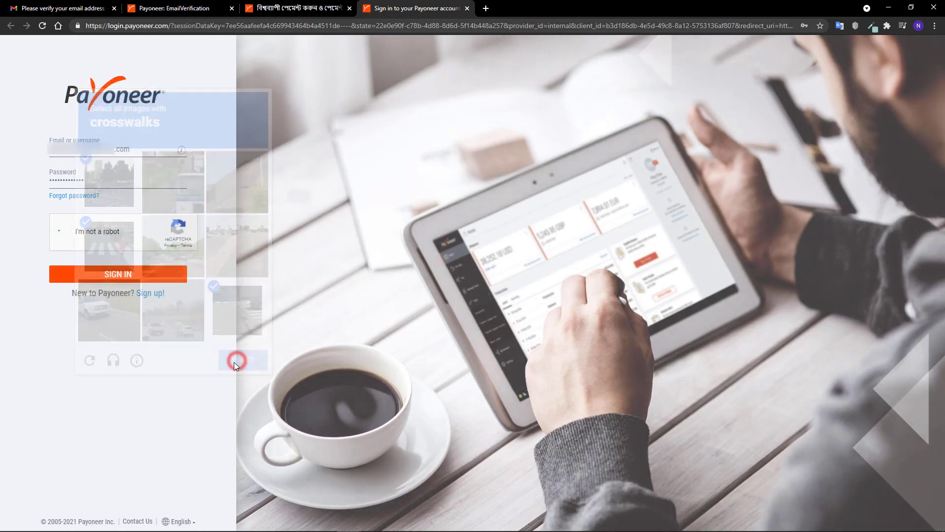
{"action": "left_click", "coordinate": [140, 278]}
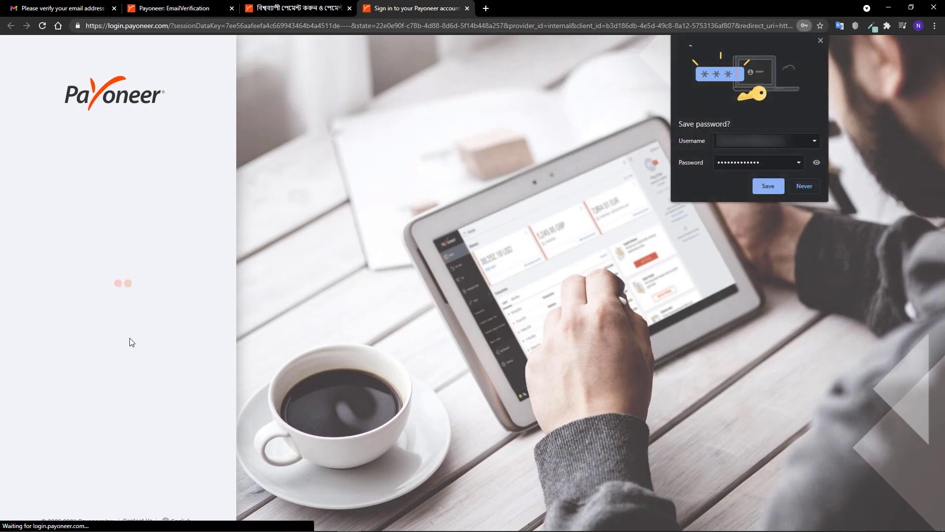
{"action": "left_click", "coordinate": [767, 188]}
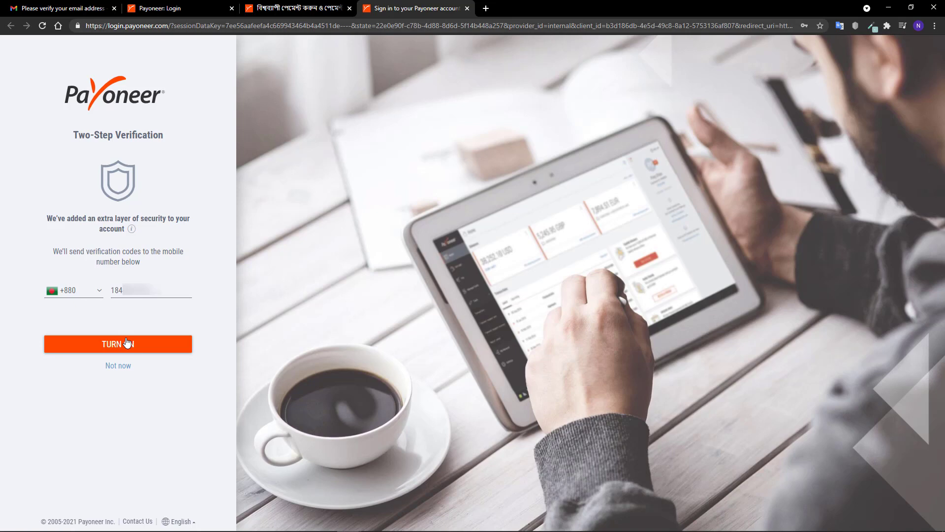
Turn on two-step verification for the mobile number and submit the SMS verification code.
{"action": "left_click", "coordinate": [127, 343]}
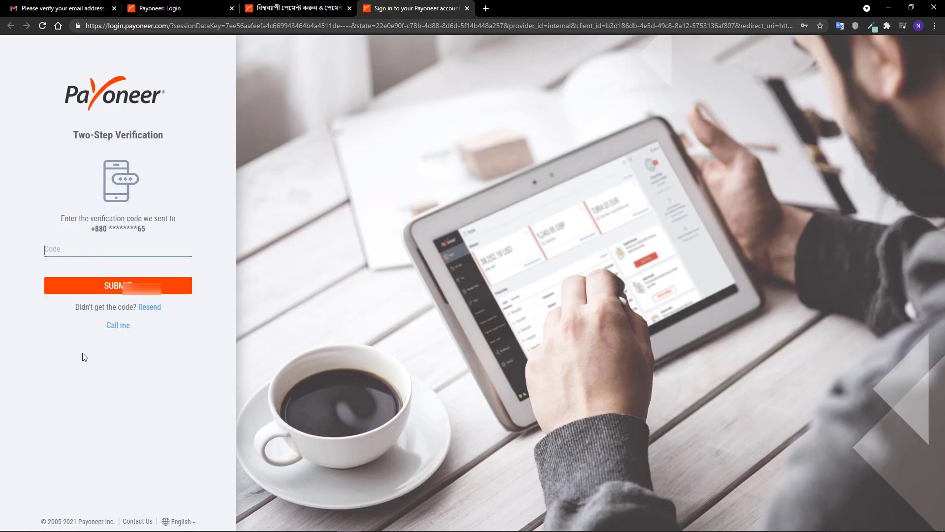
{"action": "left_click", "coordinate": [107, 253]}
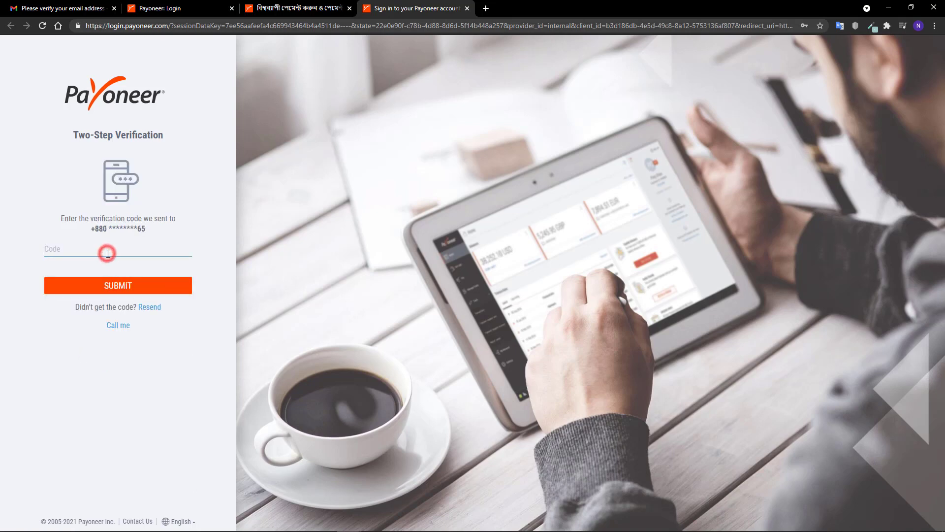
{"action": "left_click", "coordinate": [63, 288]}
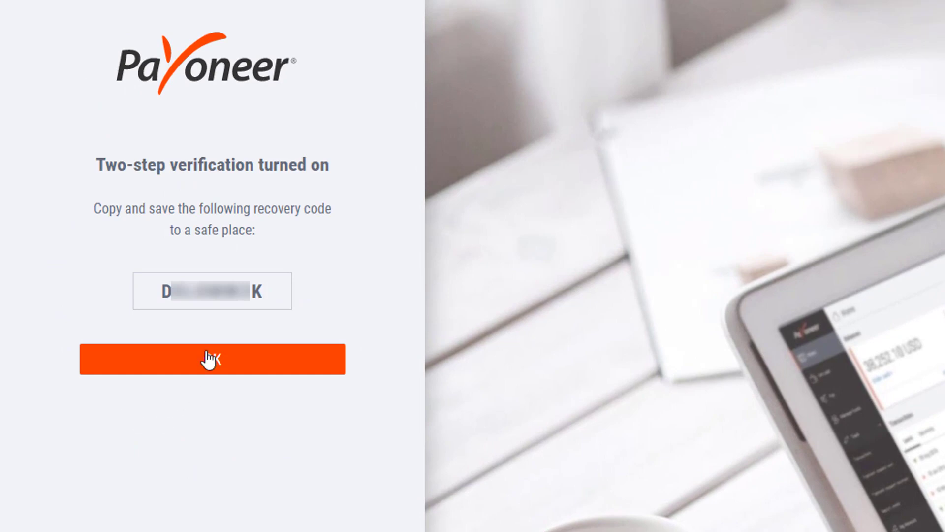
Copy the two-step recovery code into a Notepad file and confirm the recovery code screen.
{"action": "double_click", "coordinate": [241, 290]}
{"action": "left_click_drag", "start_coordinate": [253, 208], "coordinate": [343, 217]}
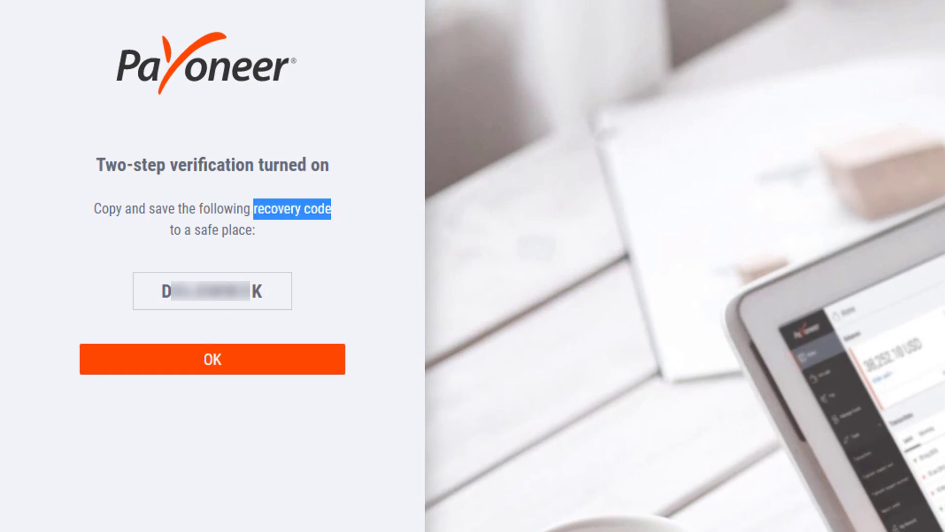
{"action": "key", "text": "alt+Tab"}
{"action": "key", "text": "ctrl+v"}
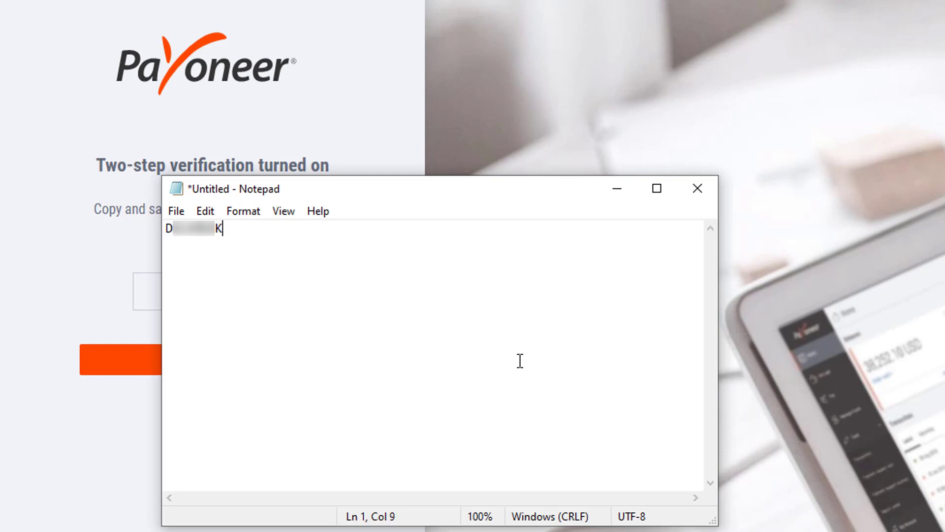
{"action": "key", "text": "alt+Tab"}
{"action": "left_click", "coordinate": [259, 369]}
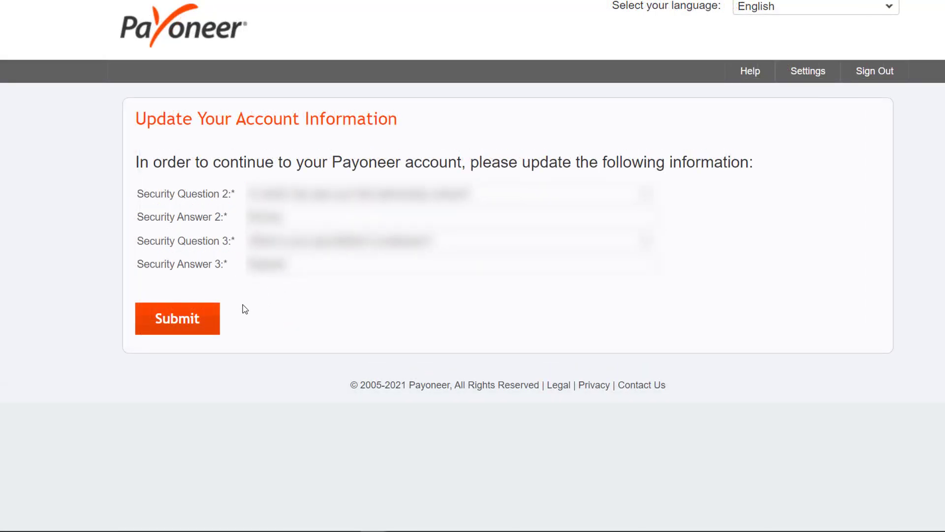
Submit the additional security answers and open the Government-issued photo ID requirement in the Verification Center.
{"action": "left_click", "coordinate": [214, 318]}
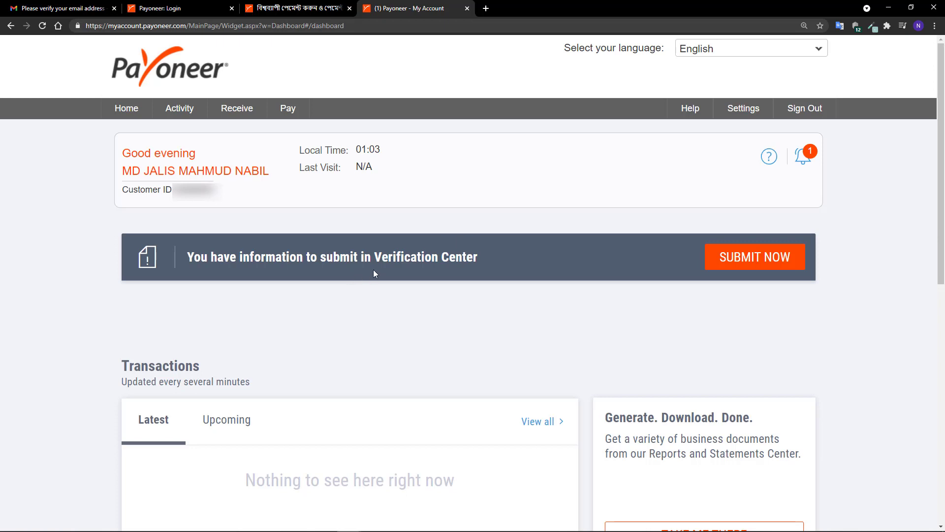
{"action": "left_click", "coordinate": [723, 261]}
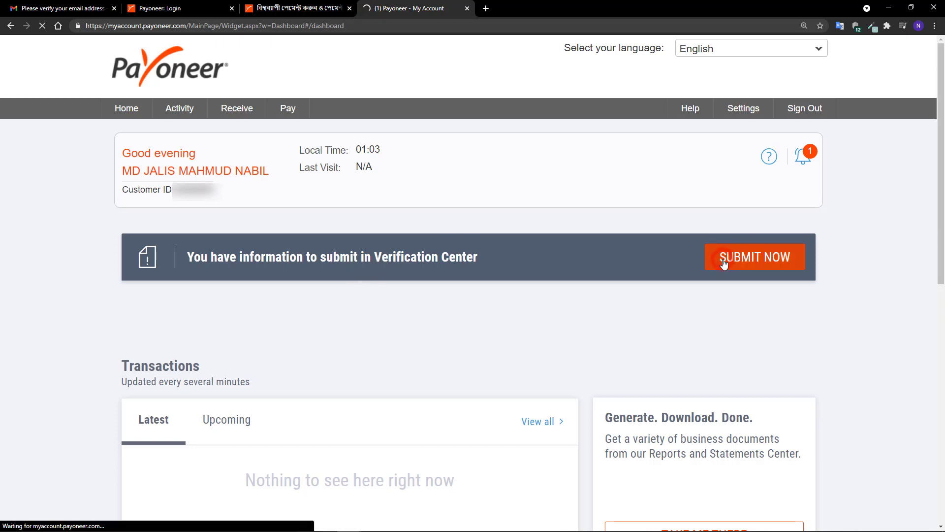
{"action": "scroll", "coordinate": [686, 265], "scroll_direction": "down", "scroll_amount": 5}
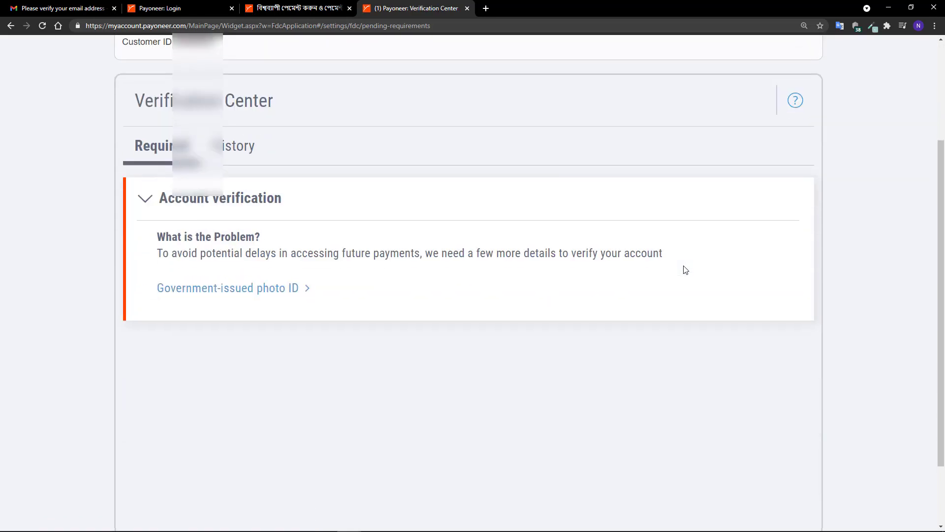
{"action": "left_click", "coordinate": [244, 206]}
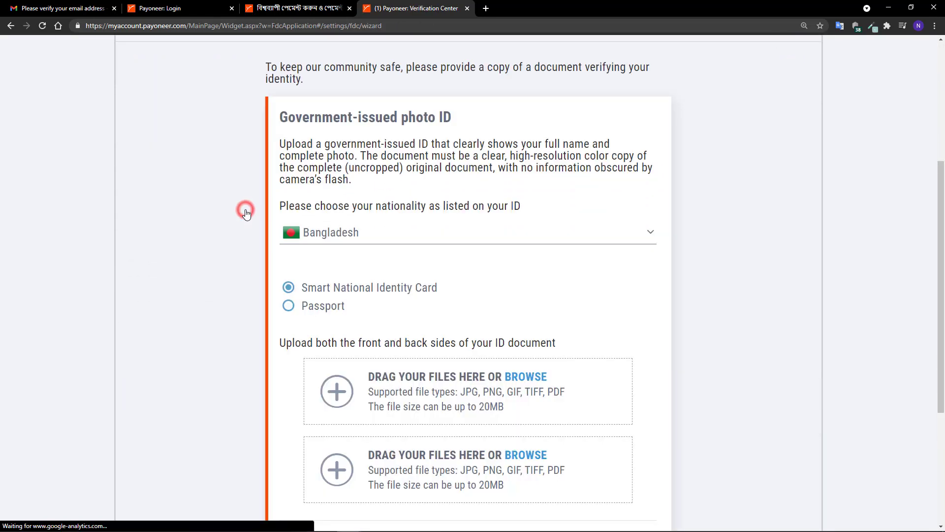
Upload IMG_20210604_001804.jpg and IMG_20210604_001842.jpg as the ID's front and back sides and submit them.
{"action": "scroll", "coordinate": [295, 219], "scroll_direction": "up", "scroll_amount": 2}
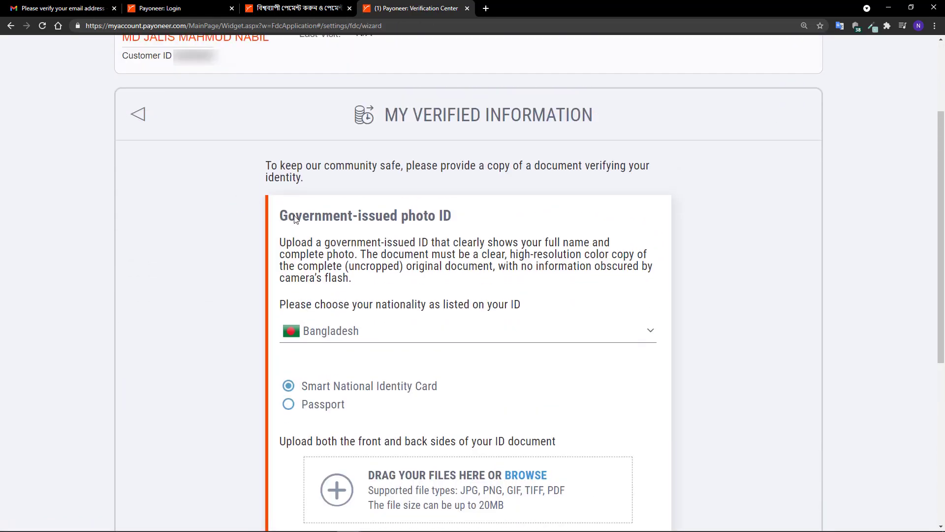
{"action": "key", "text": "ctrl+minus"}
{"action": "key", "text": "ctrl+minus"}
{"action": "key", "text": "ctrl+minus"}
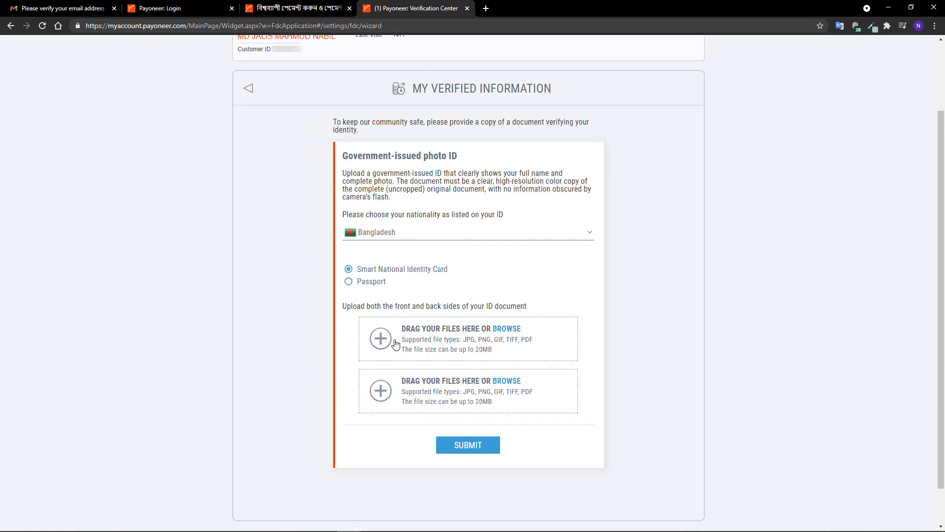
{"action": "key", "text": "alt+Tab"}
{"action": "left_click_drag", "start_coordinate": [61, 302], "coordinate": [398, 336]}
{"action": "key", "text": "alt+Tab"}
{"action": "left_click_drag", "start_coordinate": [118, 300], "coordinate": [448, 354]}
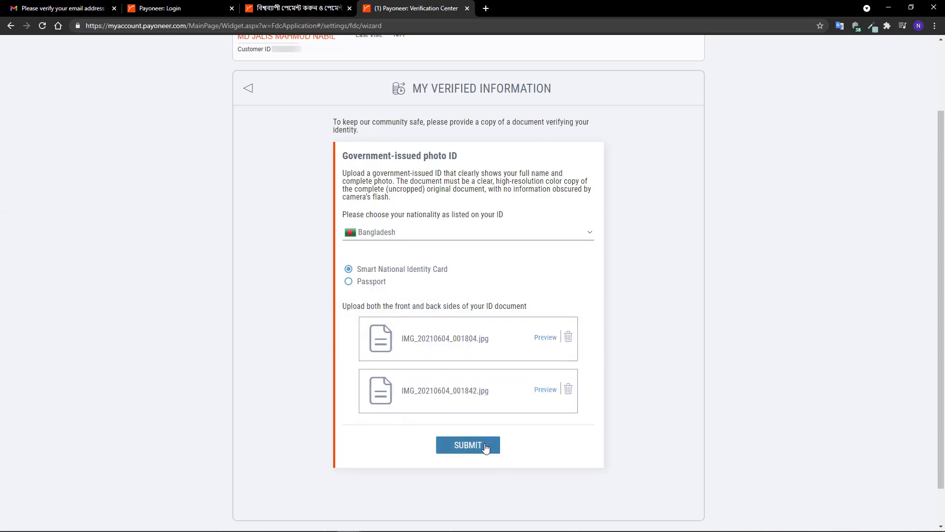
{"action": "left_click", "coordinate": [464, 448]}
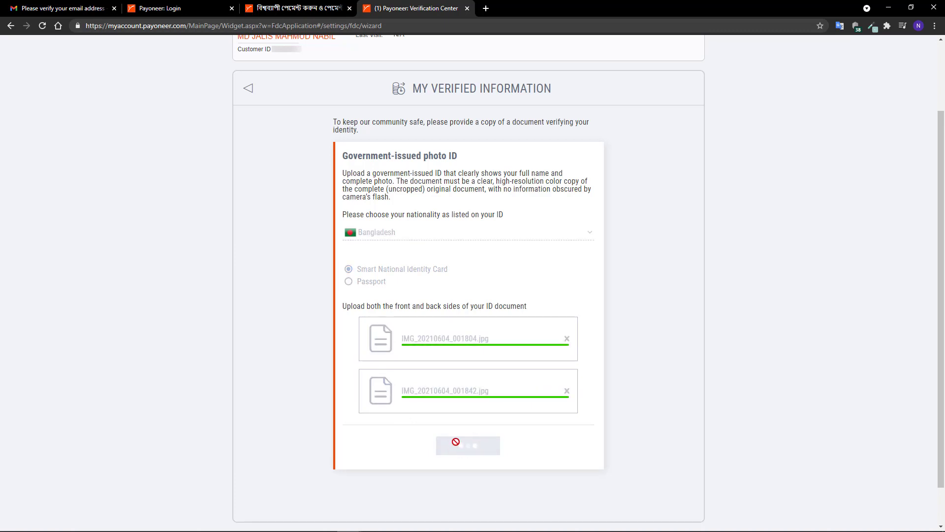
{"action": "scroll", "coordinate": [455, 441], "scroll_direction": "down", "scroll_amount": 1}
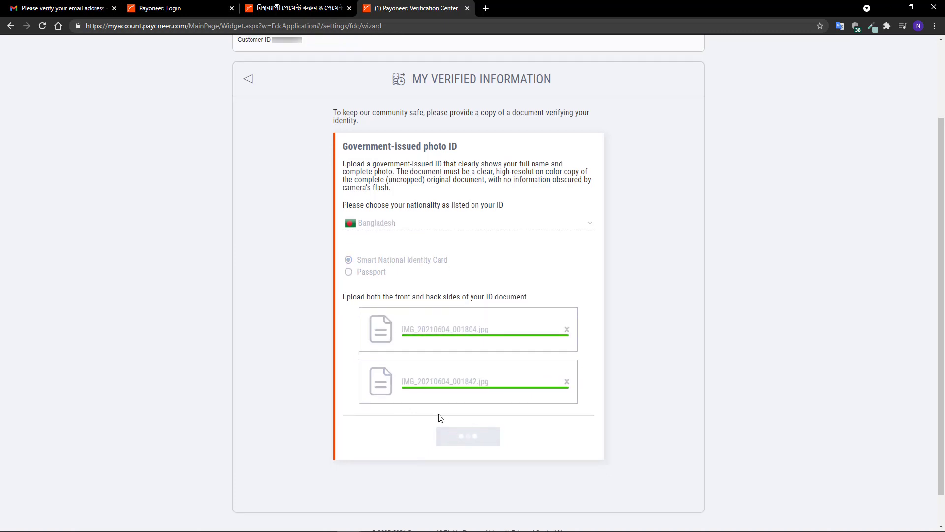